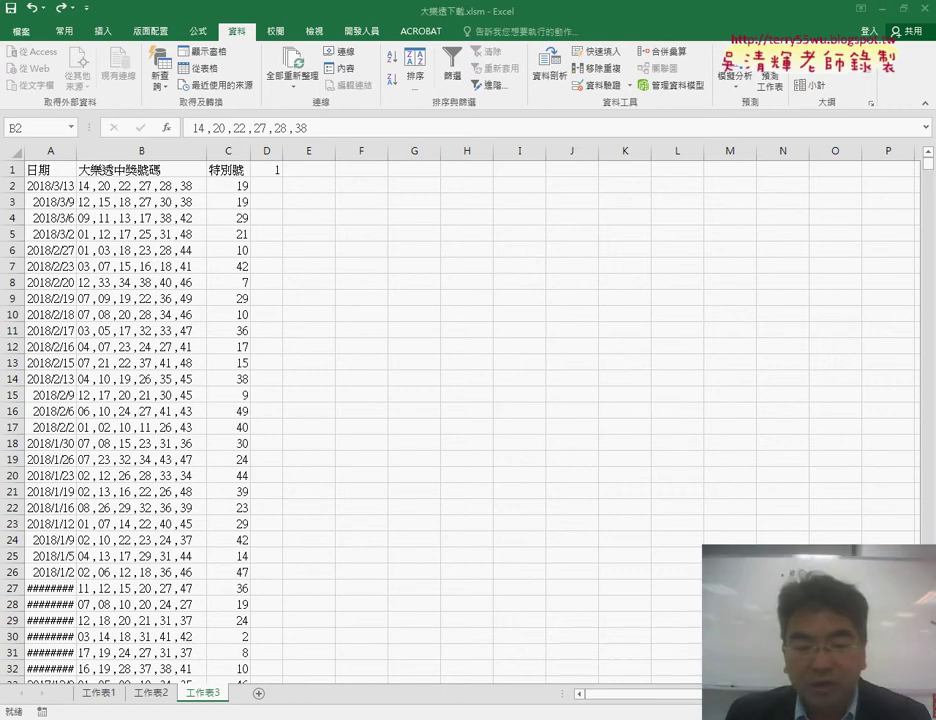
- Check the end of the 刪除列 macro in the VBA editor, then bring up the course homework list in the browser
left_click(234, 650)
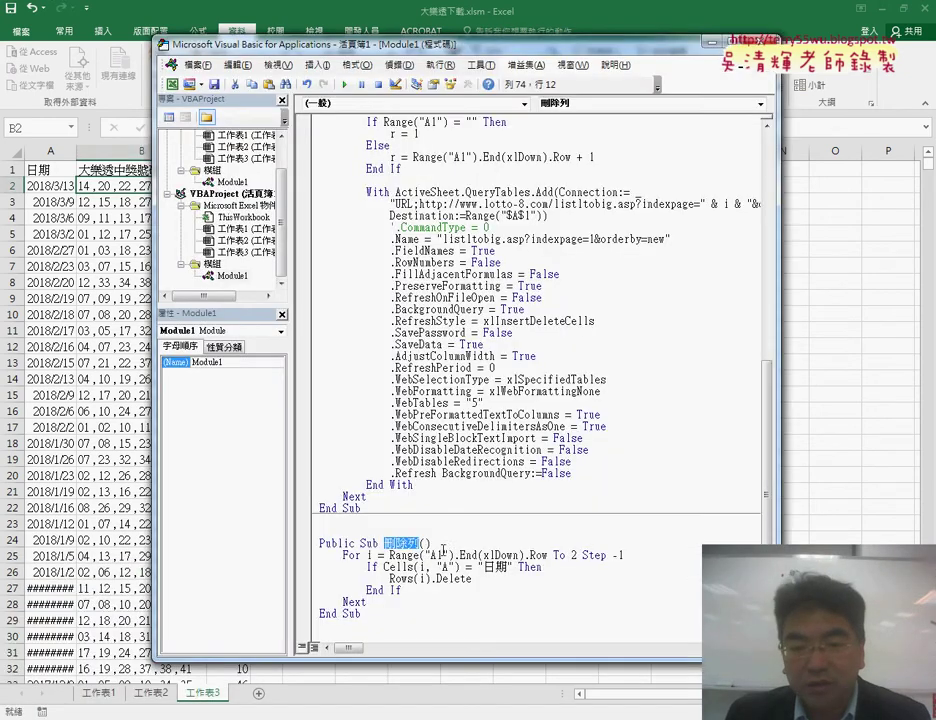
left_click(393, 625)
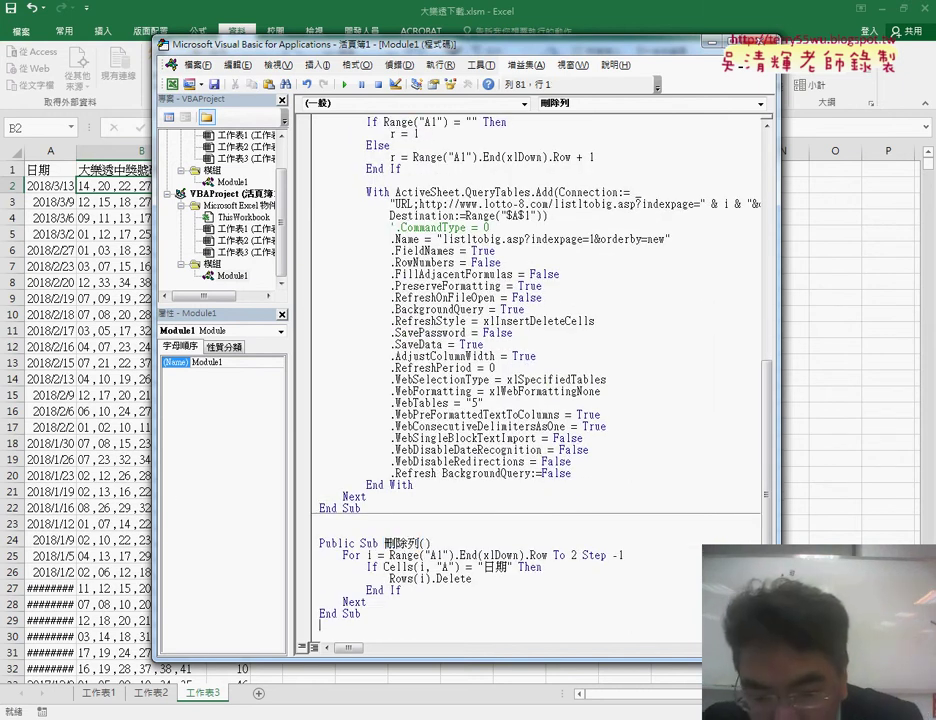
left_click(200, 630)
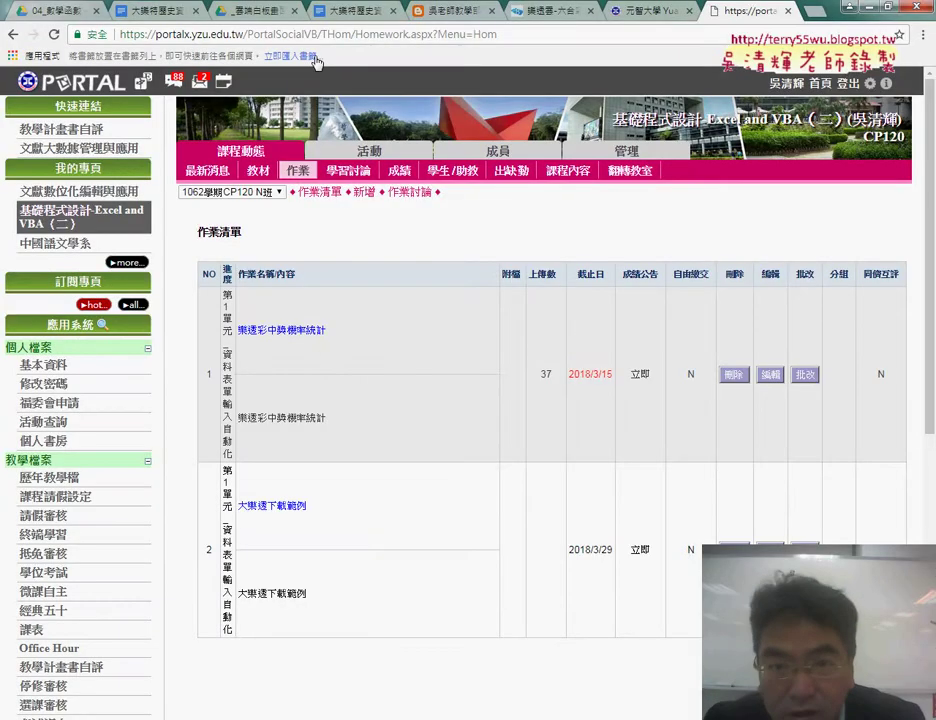
- Review the tutorial's 資料剖析 section in Google Docs, then return to the Excel lottery sheet
left_click(357, 14)
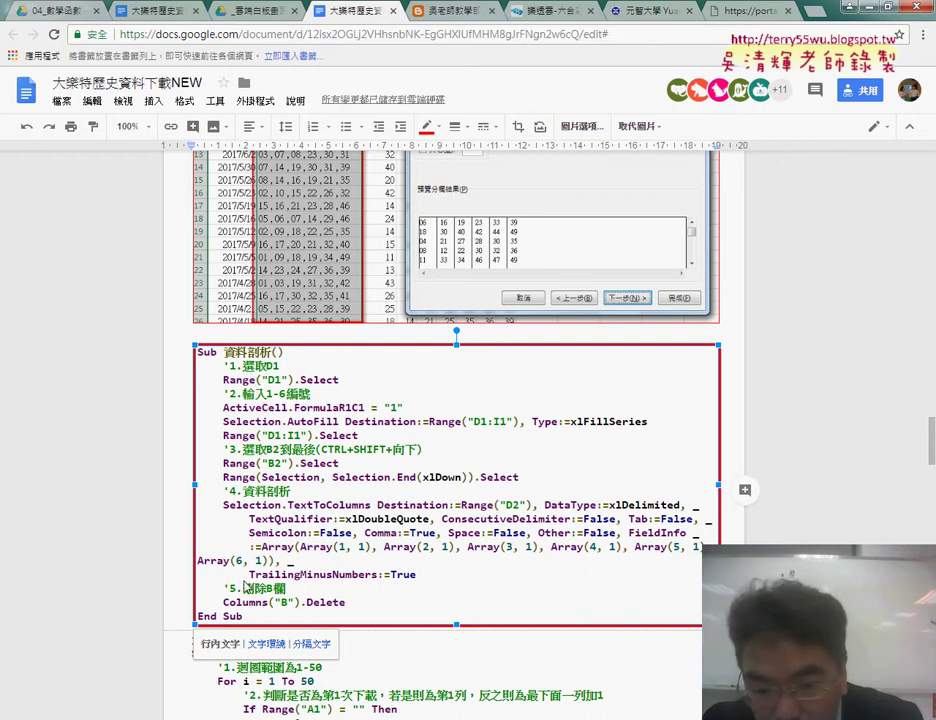
left_click(858, 8)
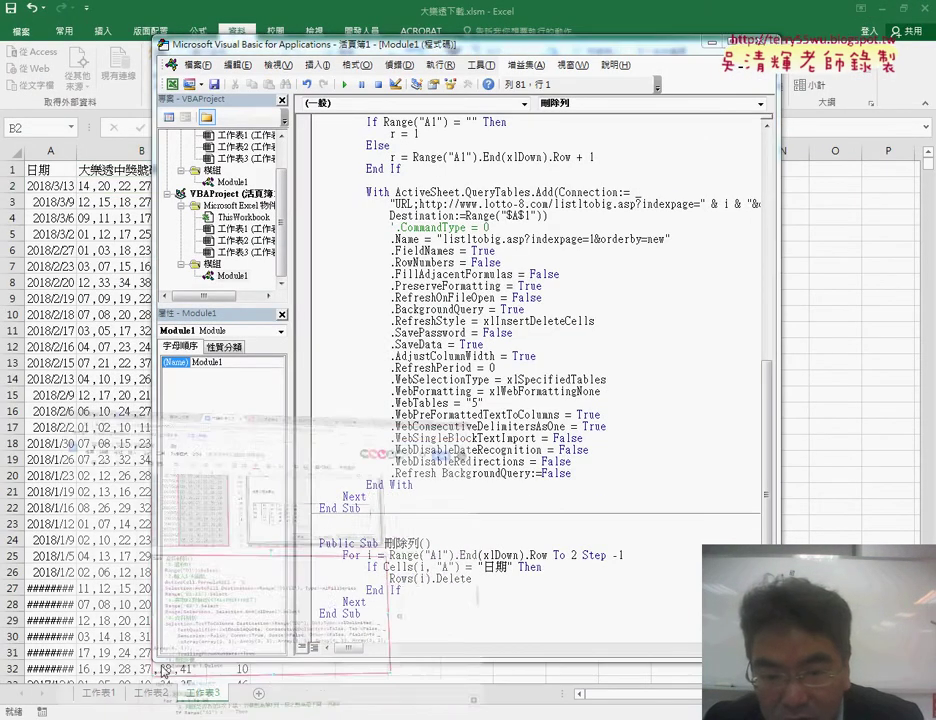
left_click(115, 717)
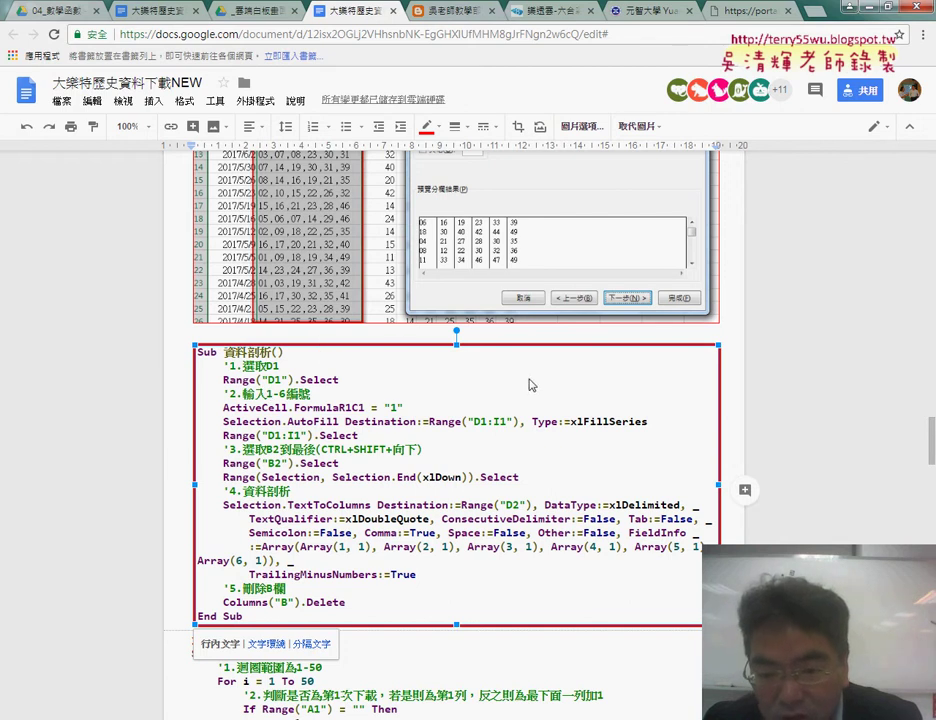
scroll(765, 382, "up", 3)
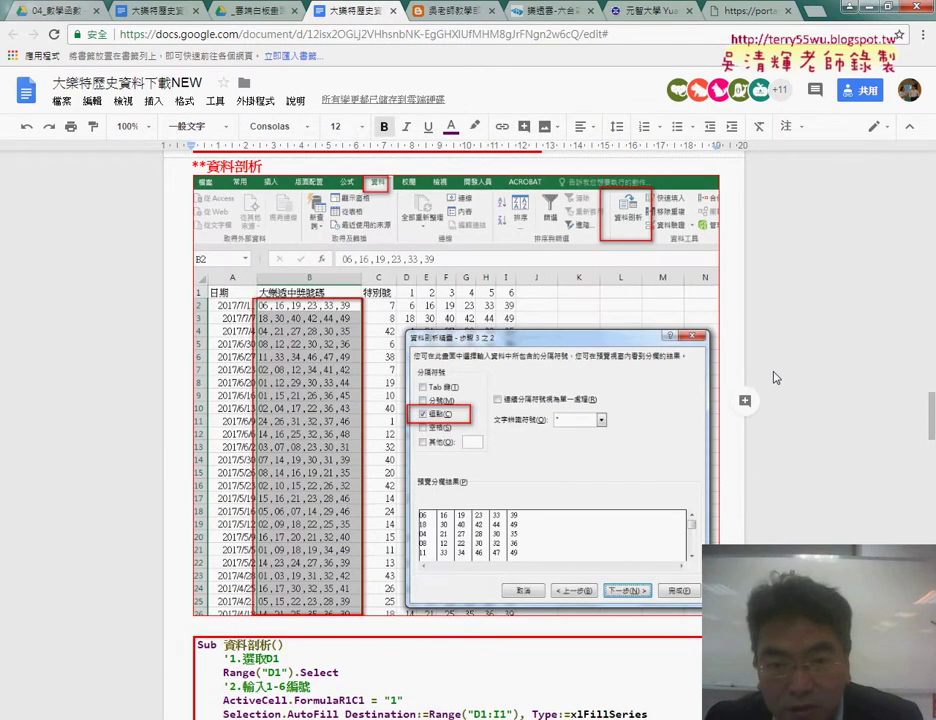
double_click(235, 166)
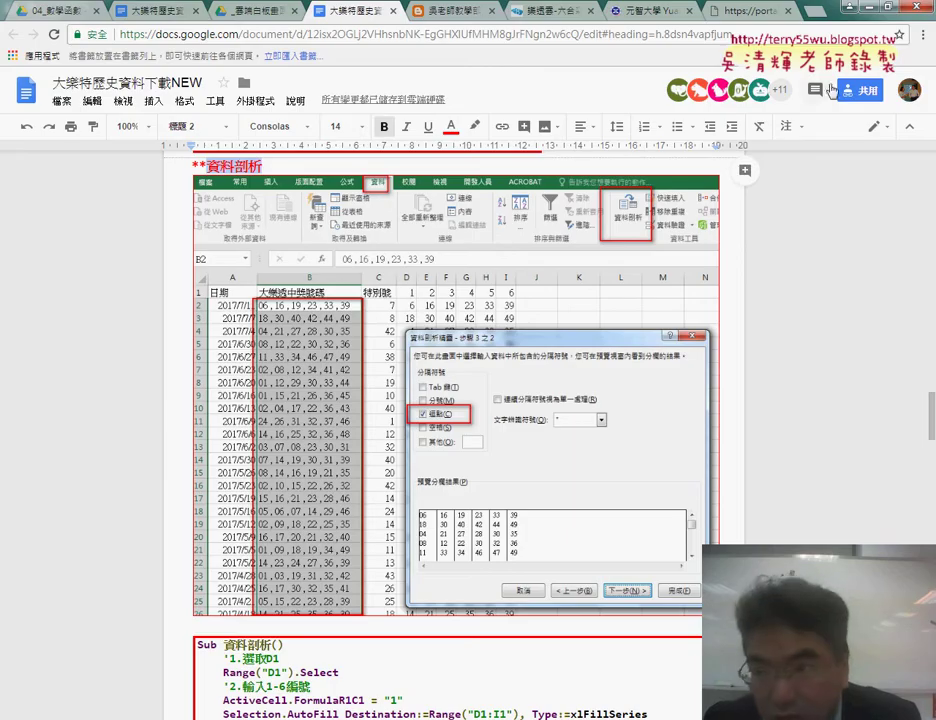
left_click(862, 5)
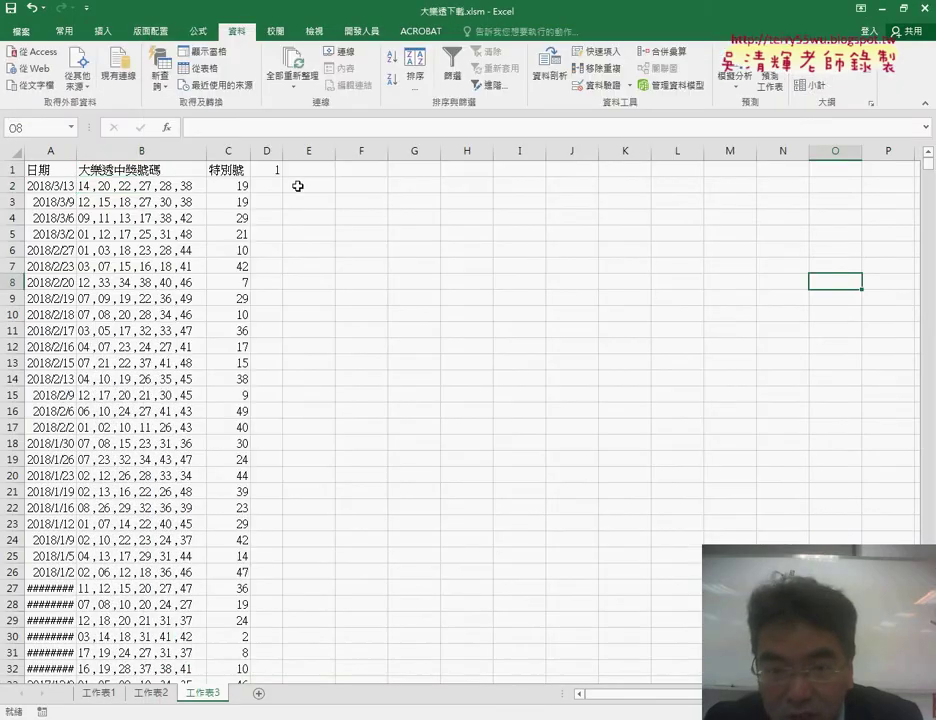
- Start recording a new macro named 資料剖析
left_click(358, 189)
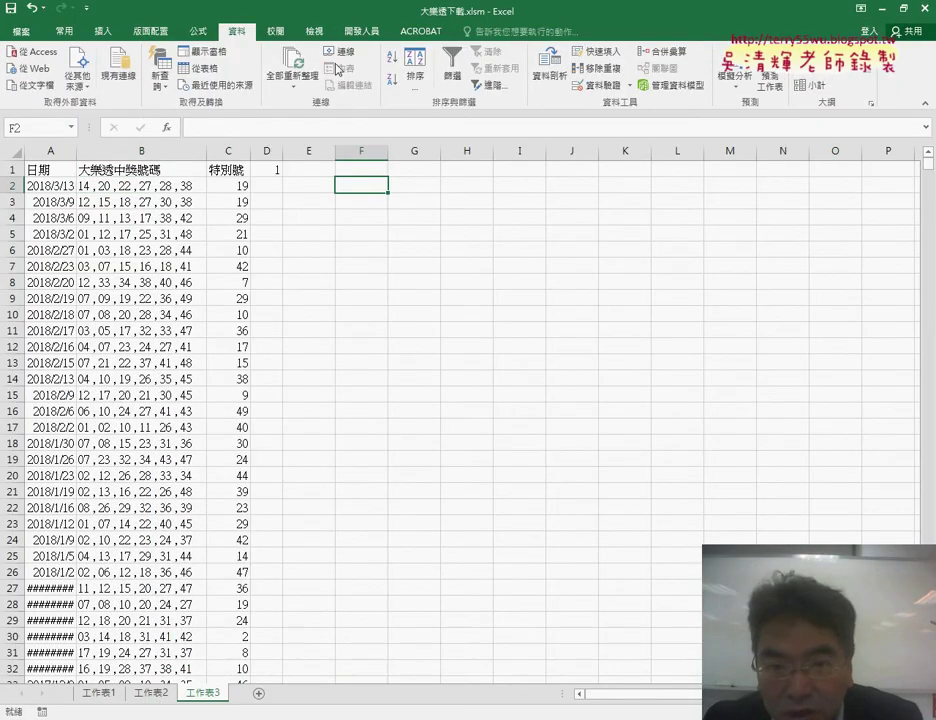
left_click(368, 31)
left_click(111, 51)
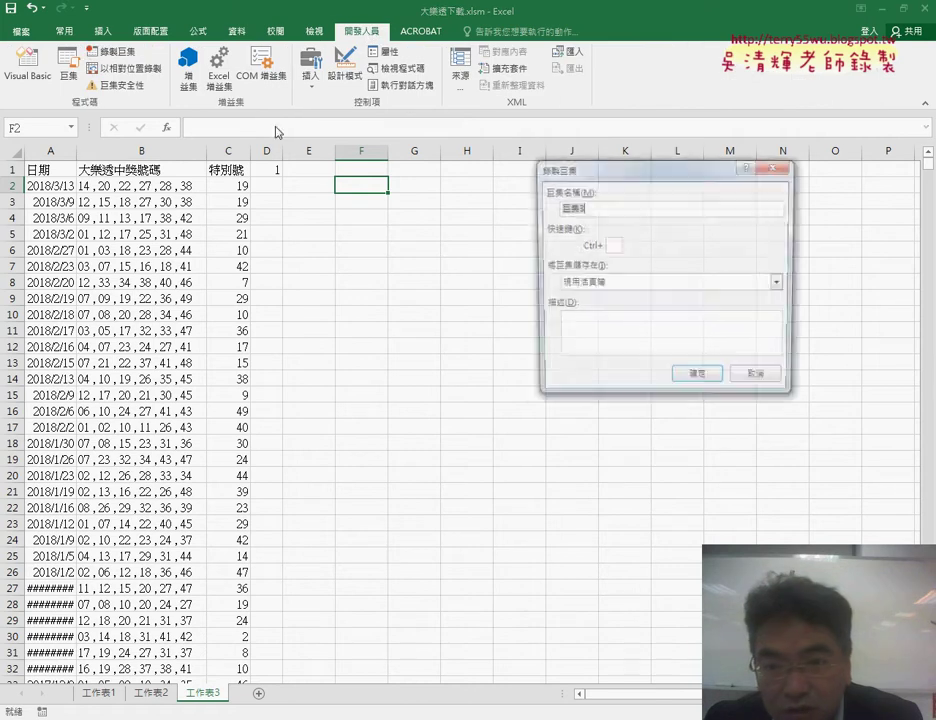
type("資料剖析")
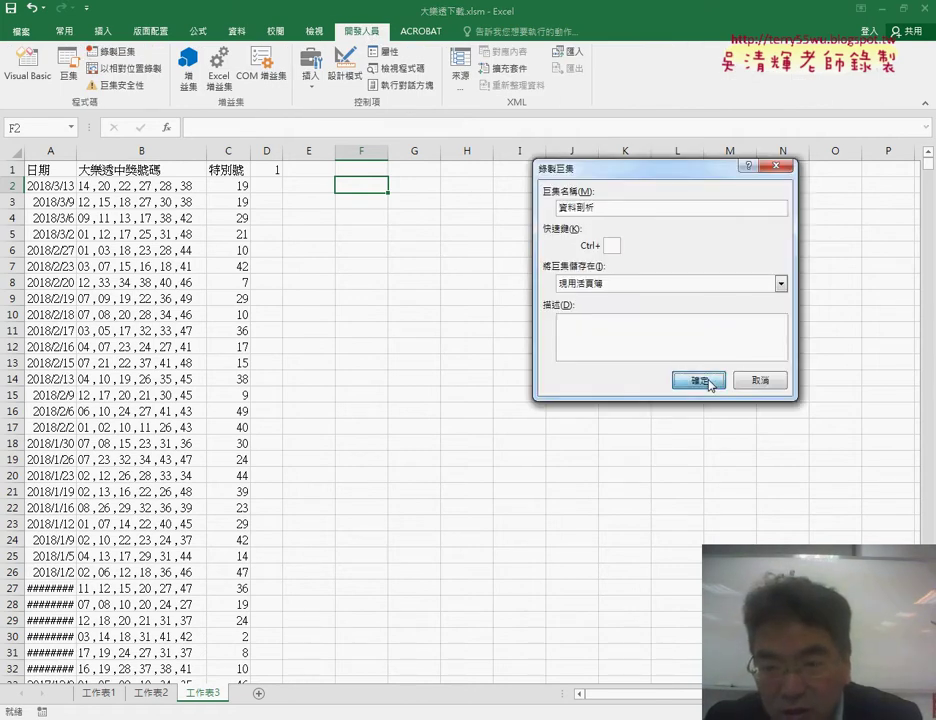
left_click(705, 381)
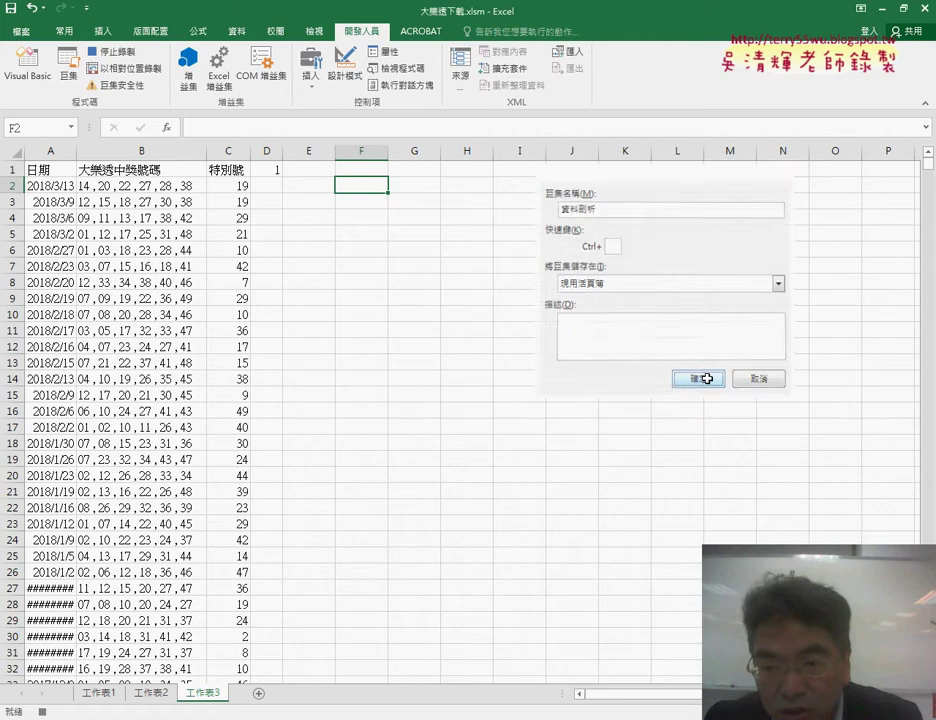
- Fill 1 to 6 across D1:I1 and select the lottery numbers from B2 downward
left_click(272, 171)
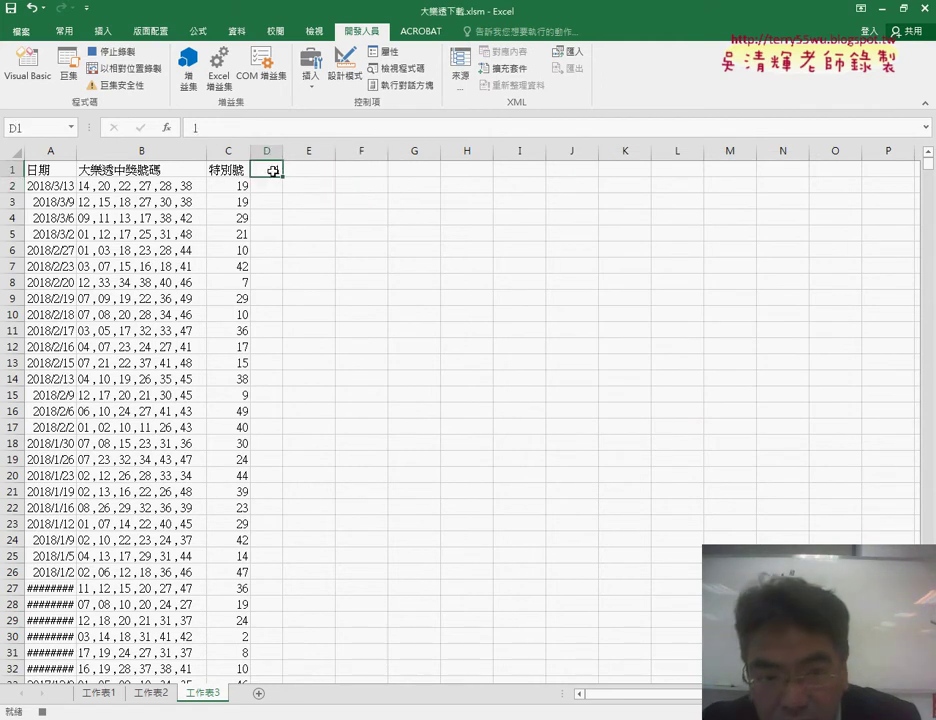
type("1")
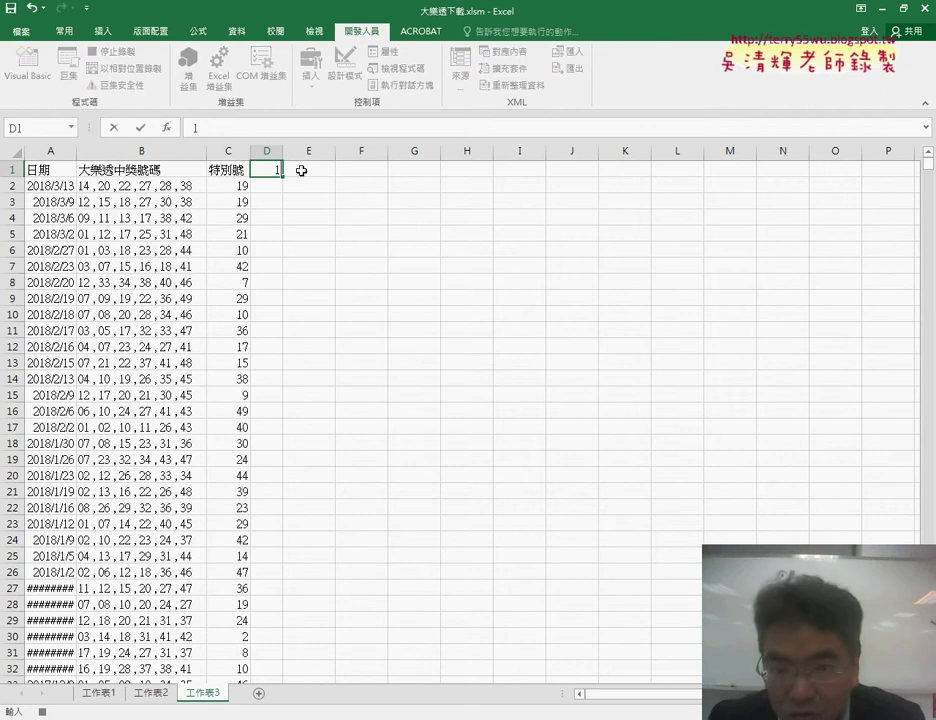
left_click_drag(283, 176, 540, 178)
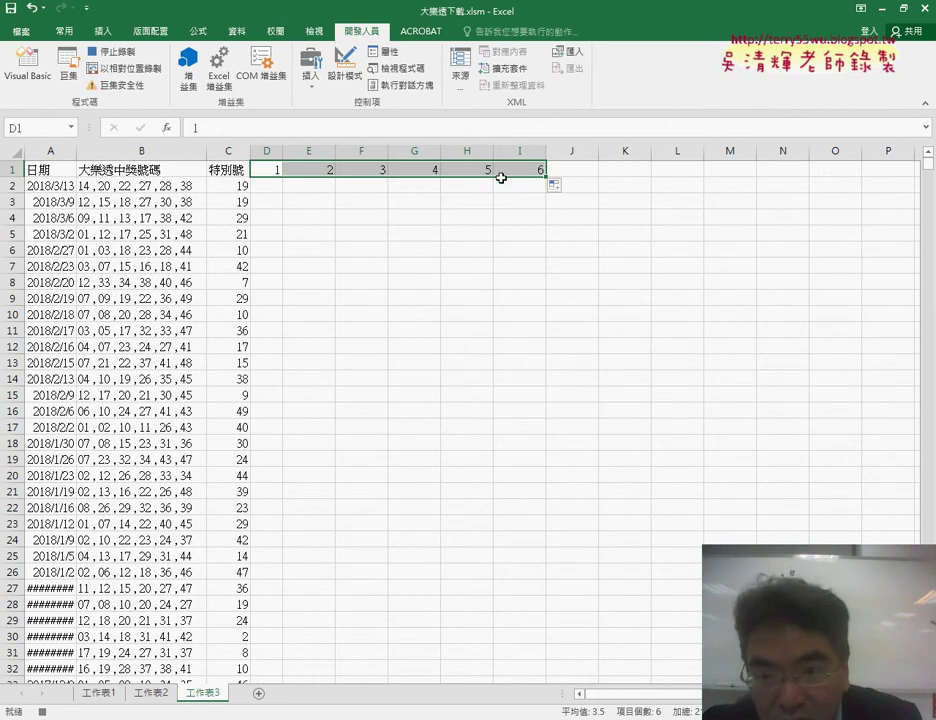
left_click(155, 187)
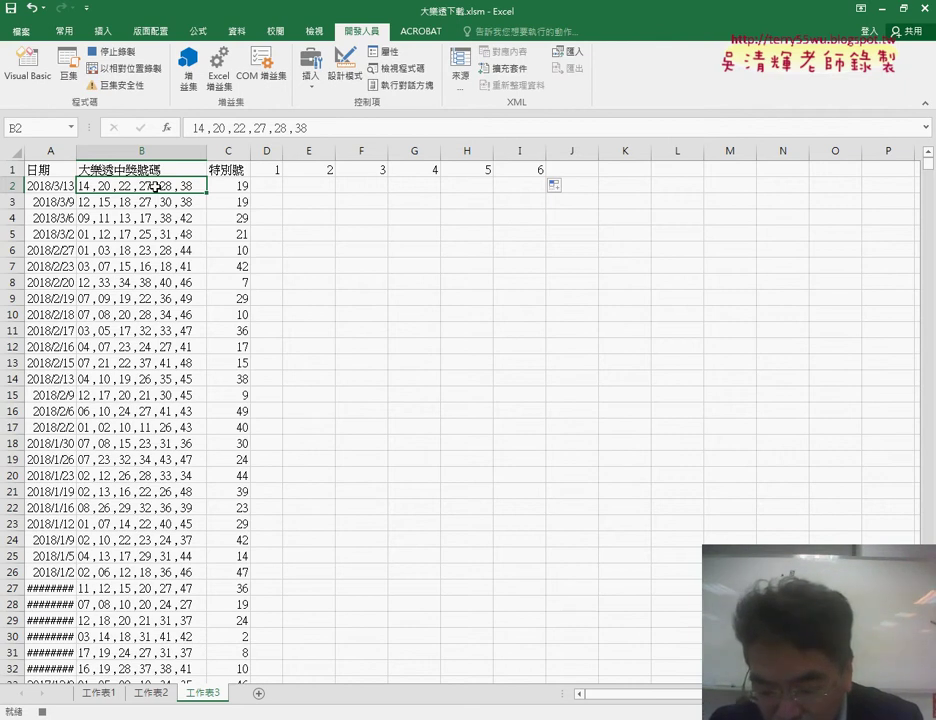
key("ctrl+shift+Down")
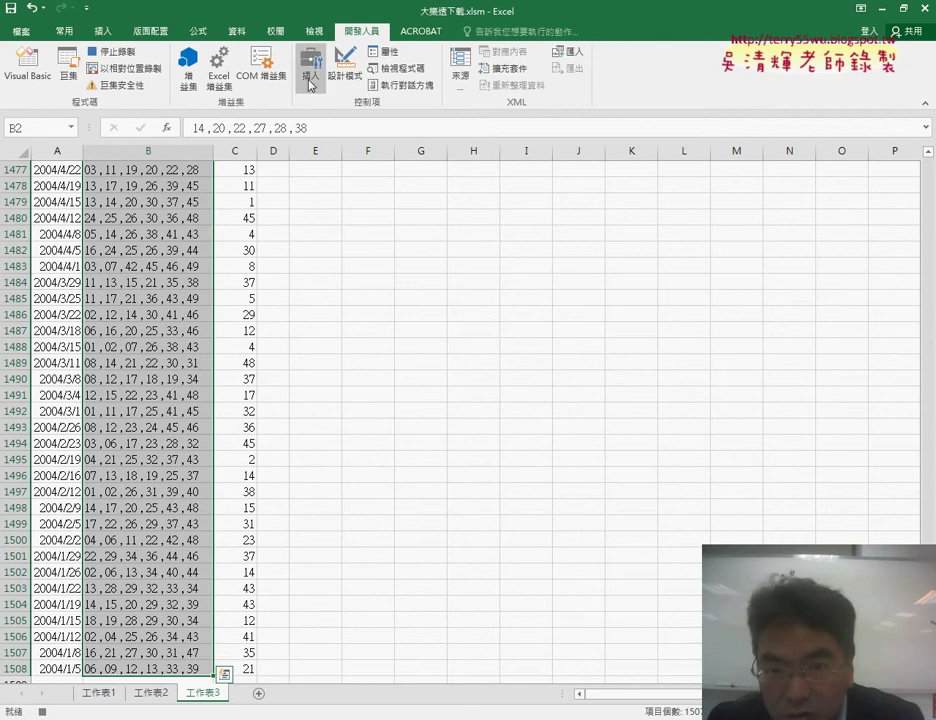
left_click(238, 33)
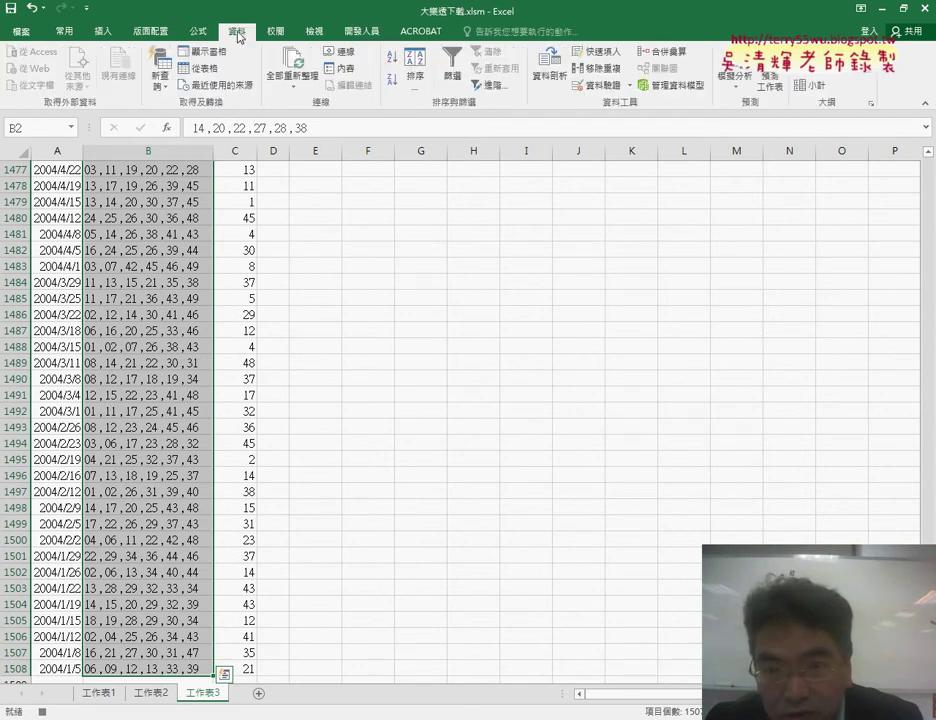
- Split column B's numbers with Text to Columns, comma-delimited, into a destination starting at $D$2
left_click(549, 65)
left_click(536, 212)
left_click(748, 432)
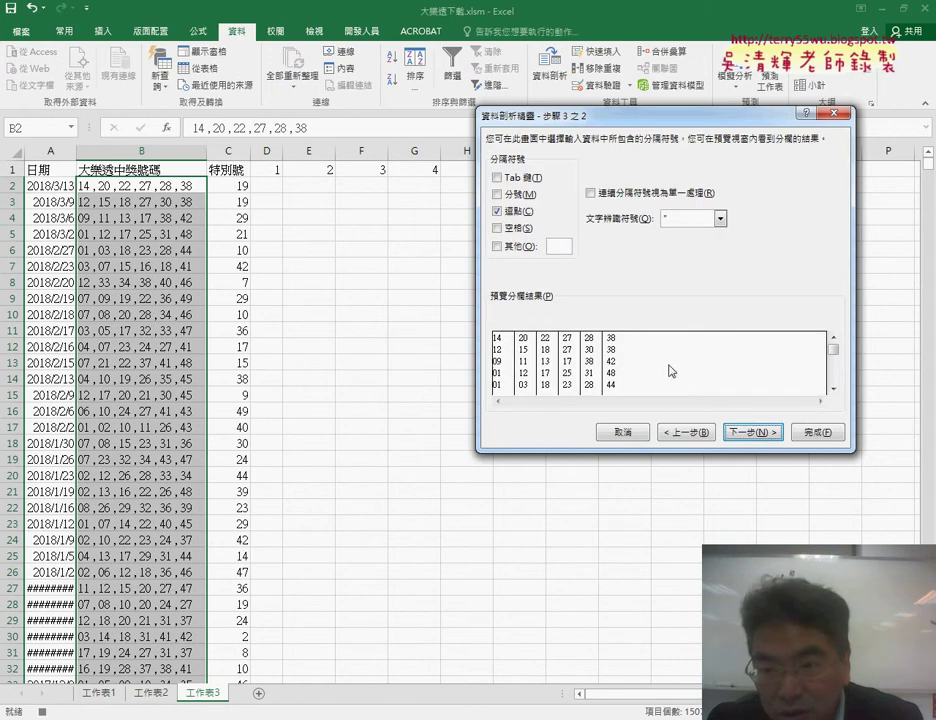
left_click(762, 431)
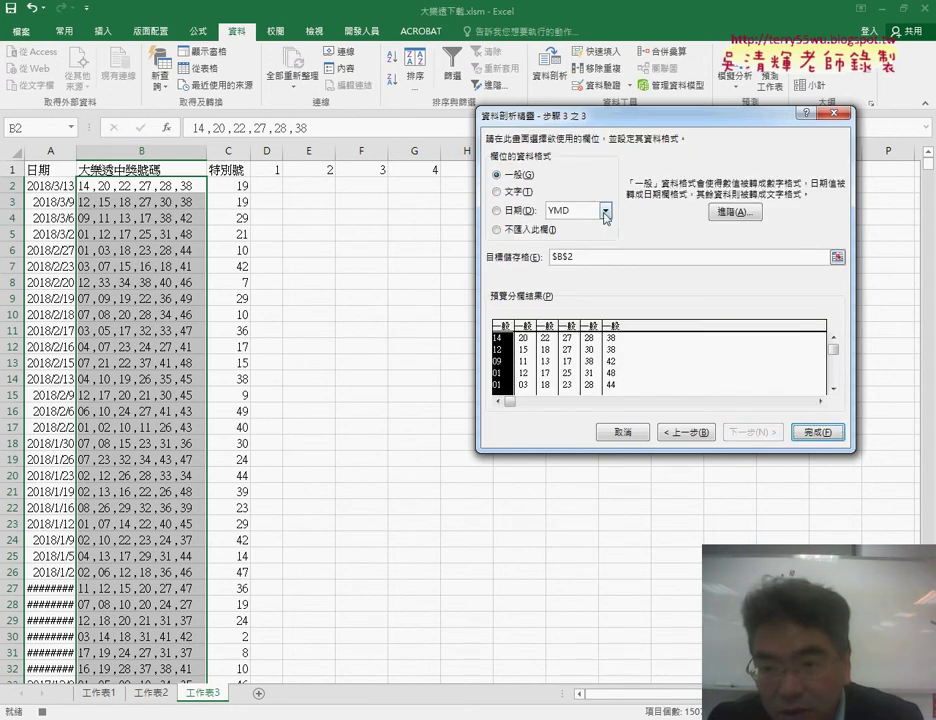
left_click(598, 258)
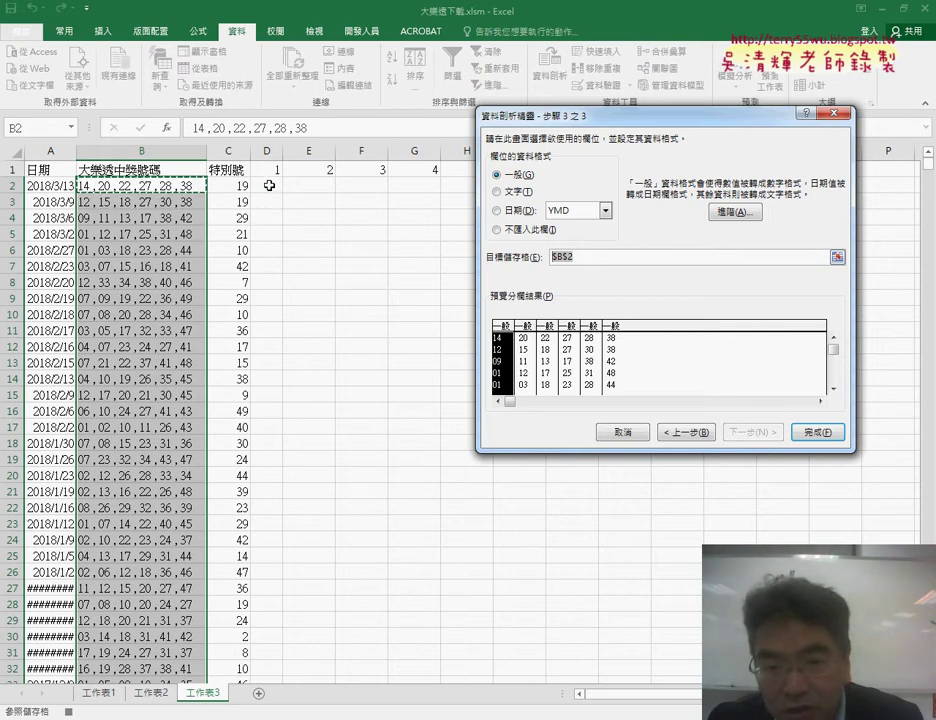
left_click(277, 185)
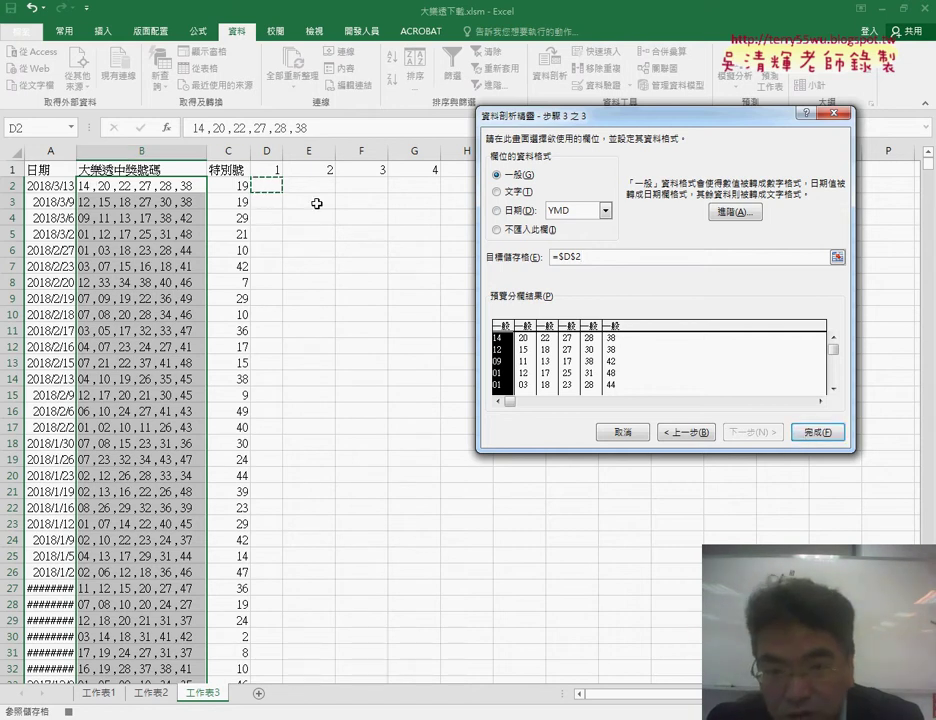
left_click(818, 433)
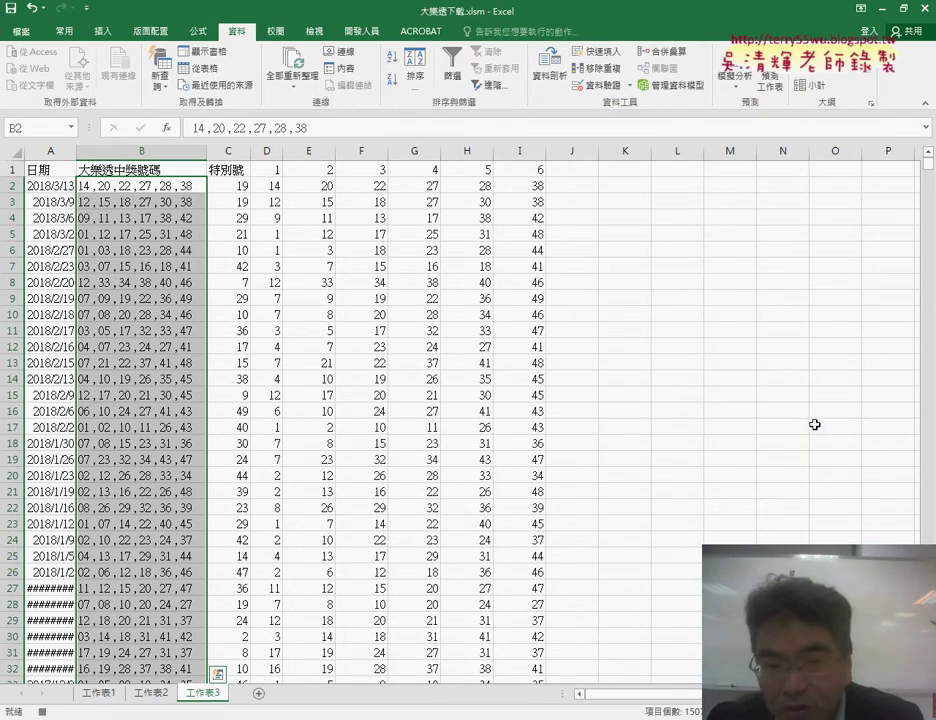
left_click(141, 152)
- Delete the original column B and stop the macro recording
right_click(143, 262)
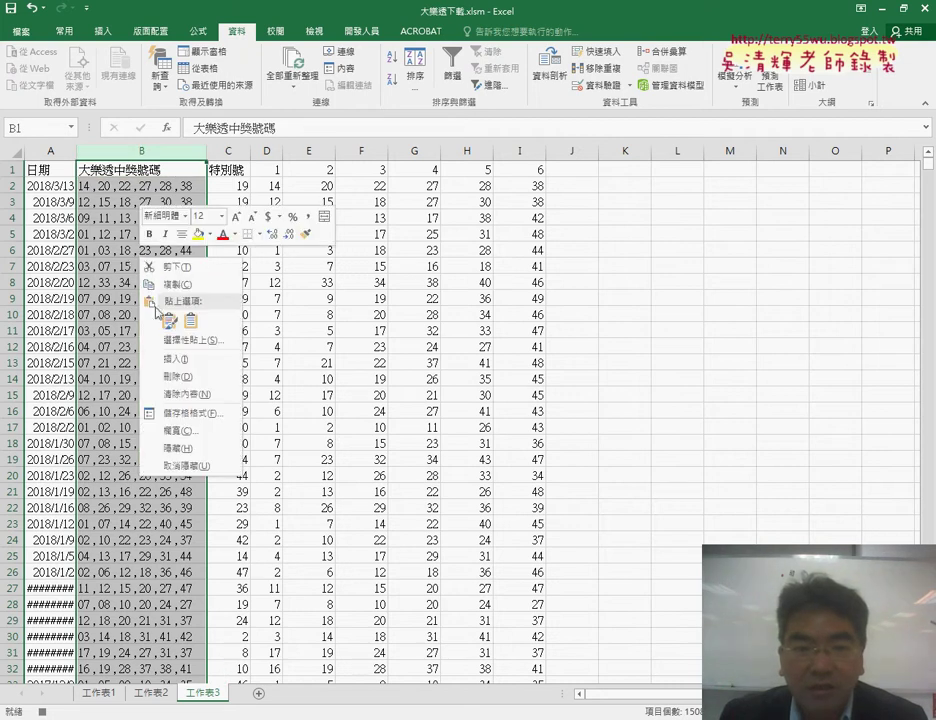
left_click(178, 378)
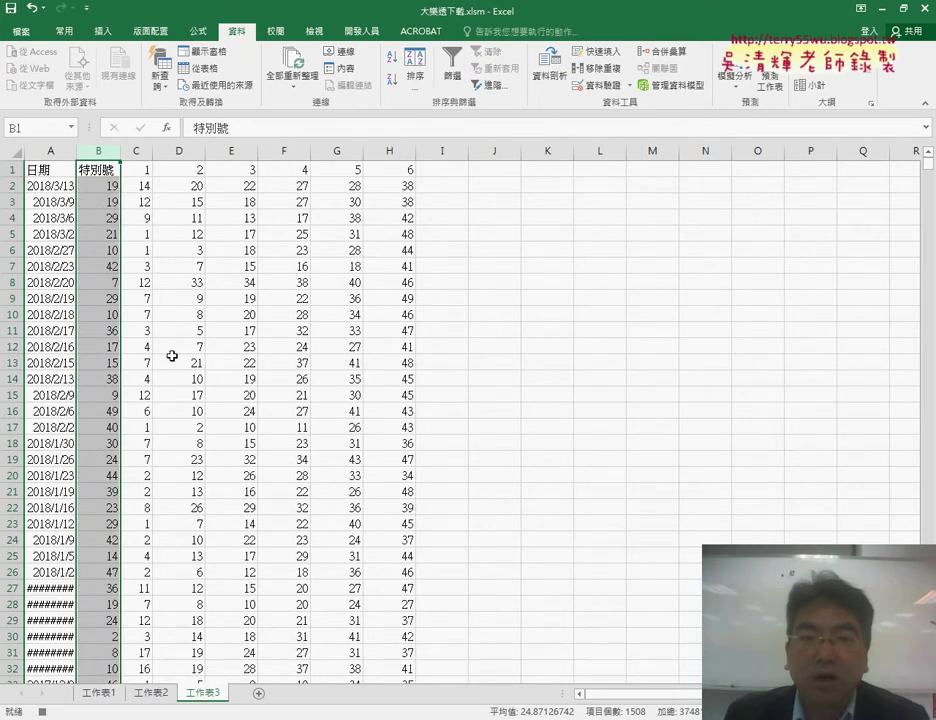
left_click(360, 31)
left_click(119, 53)
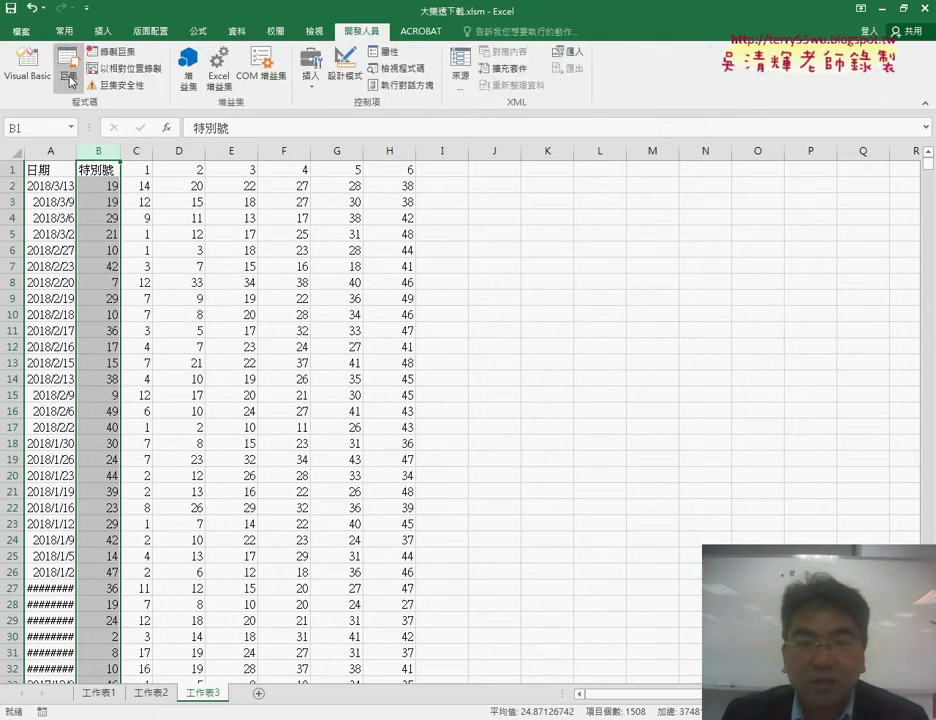
- Open the recorded 資料剖析 macro for editing in the VBA editor
left_click(70, 78)
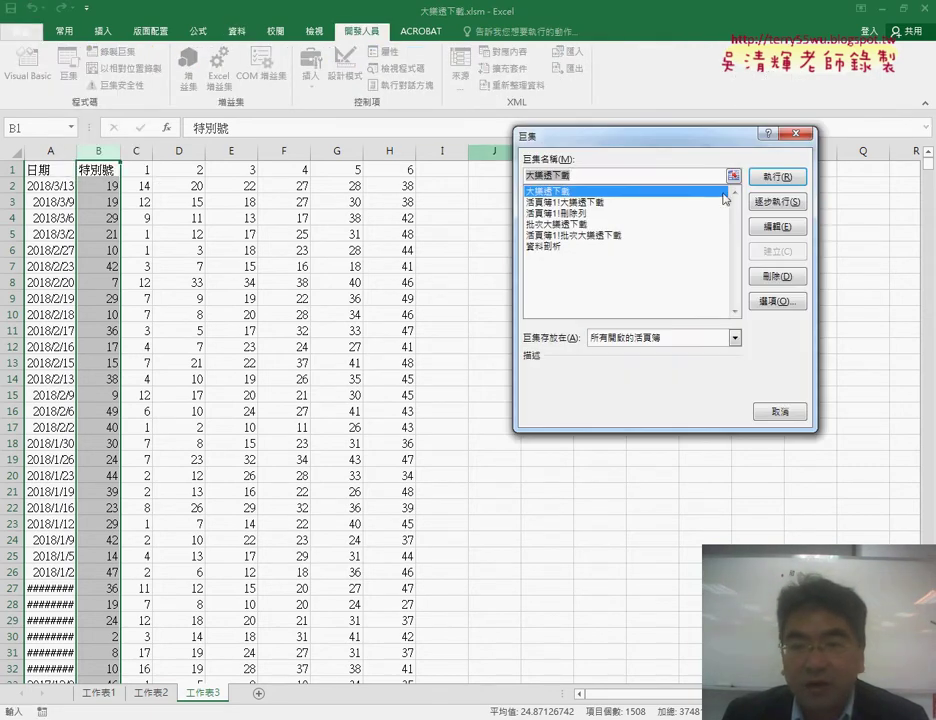
left_click(564, 247)
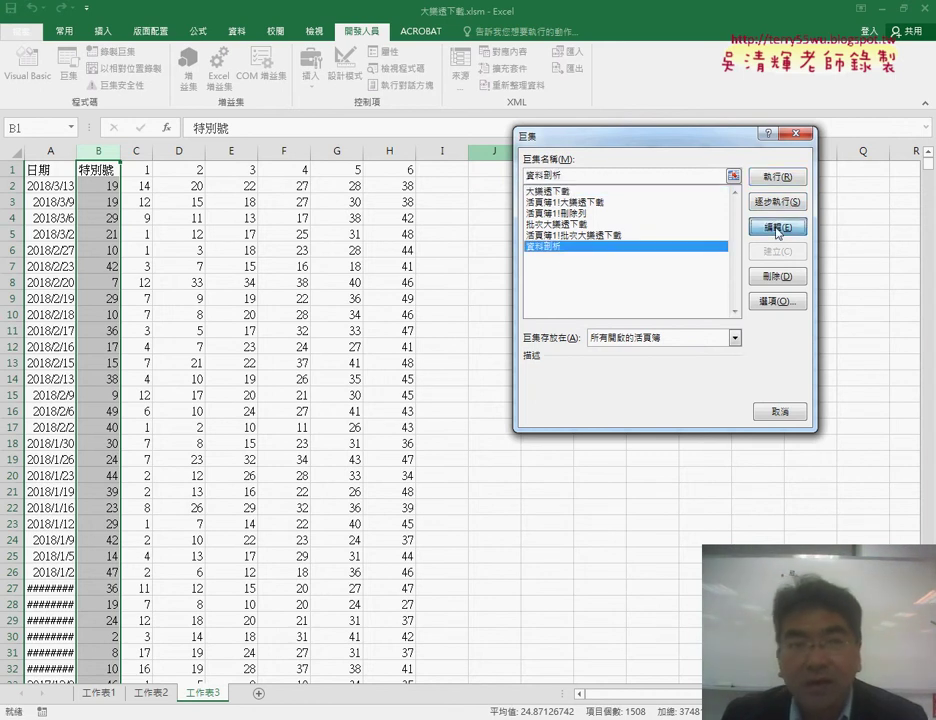
left_click(778, 228)
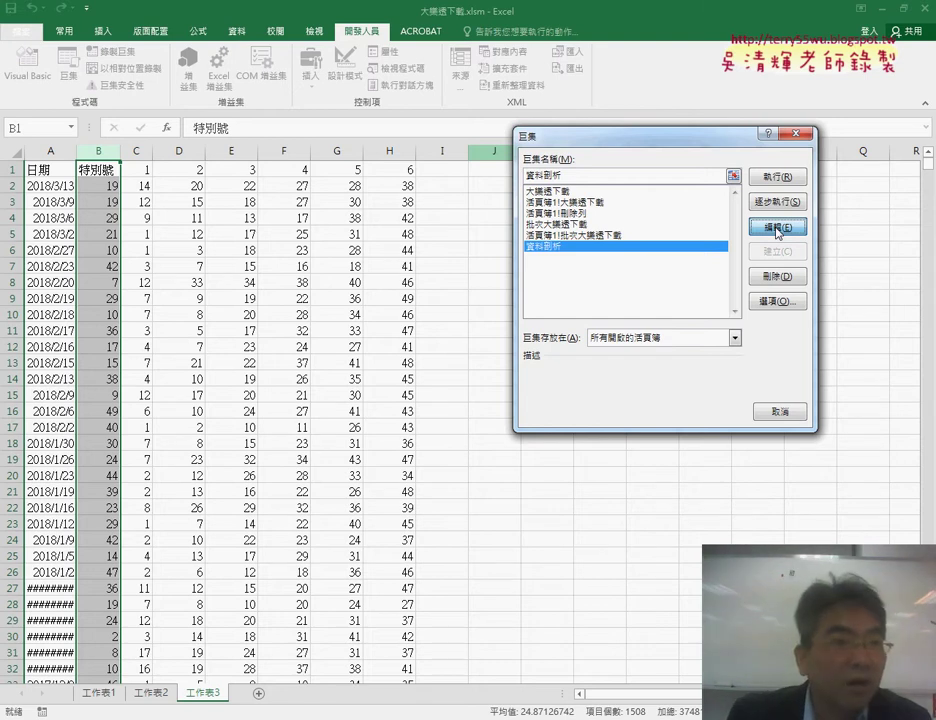
left_click(777, 228)
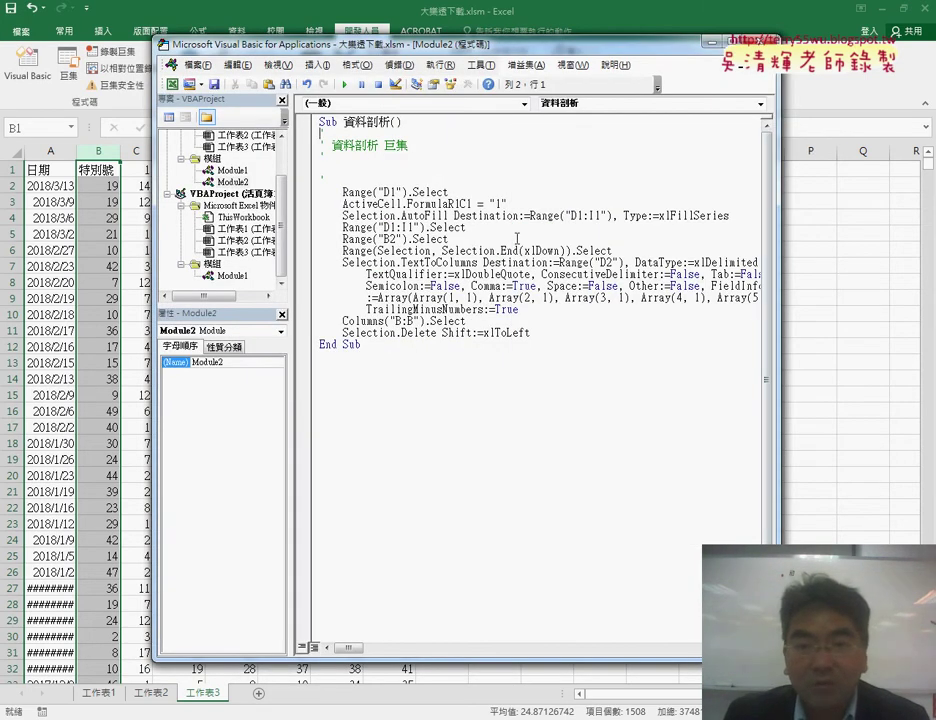
- Delete the recorded comment lines at the top of 資料剖析 and check the tutorial
left_click_drag(338, 180, 310, 133)
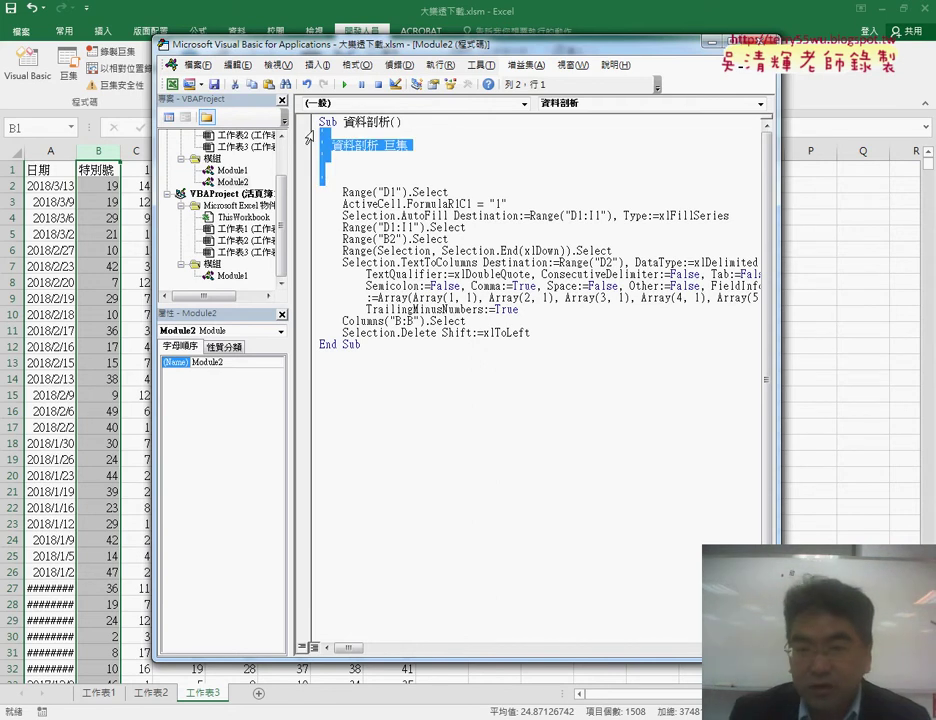
key("Delete")
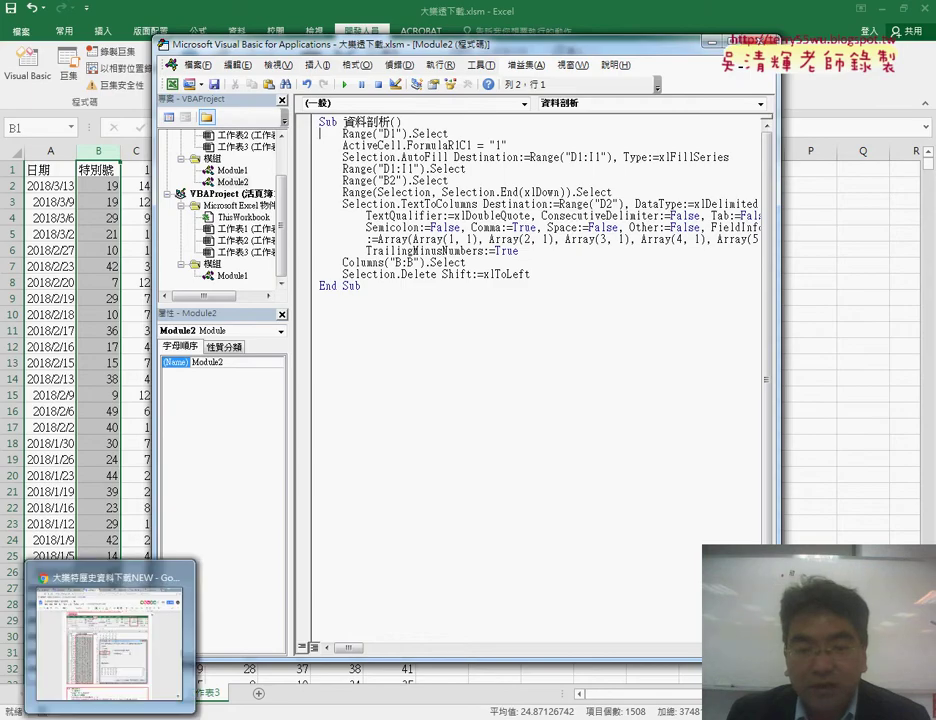
left_click(110, 628)
scroll(405, 520, "down", 5)
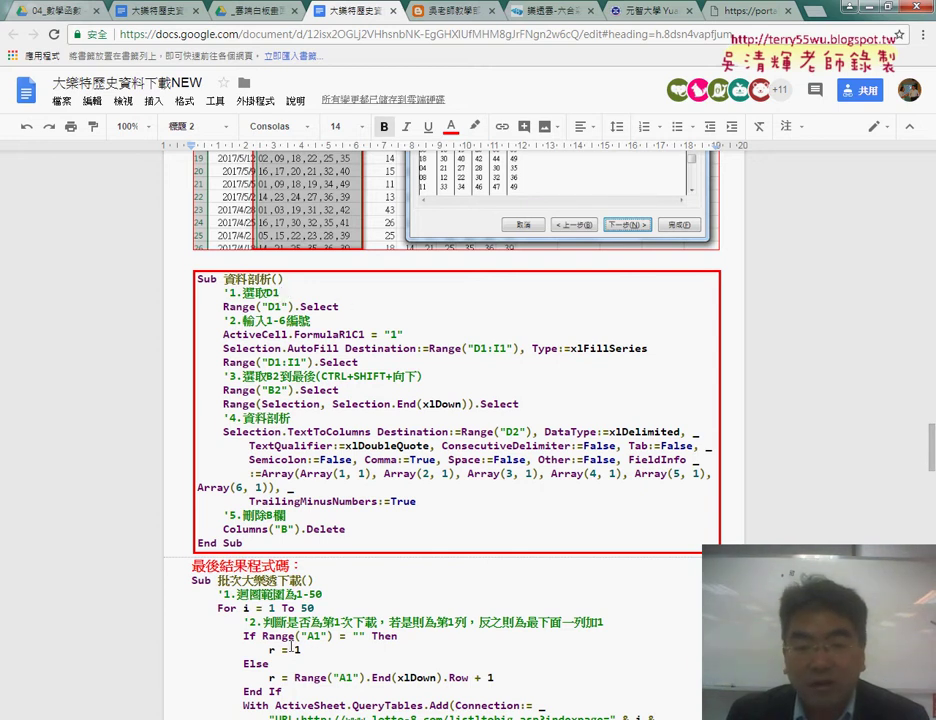
left_click(250, 678)
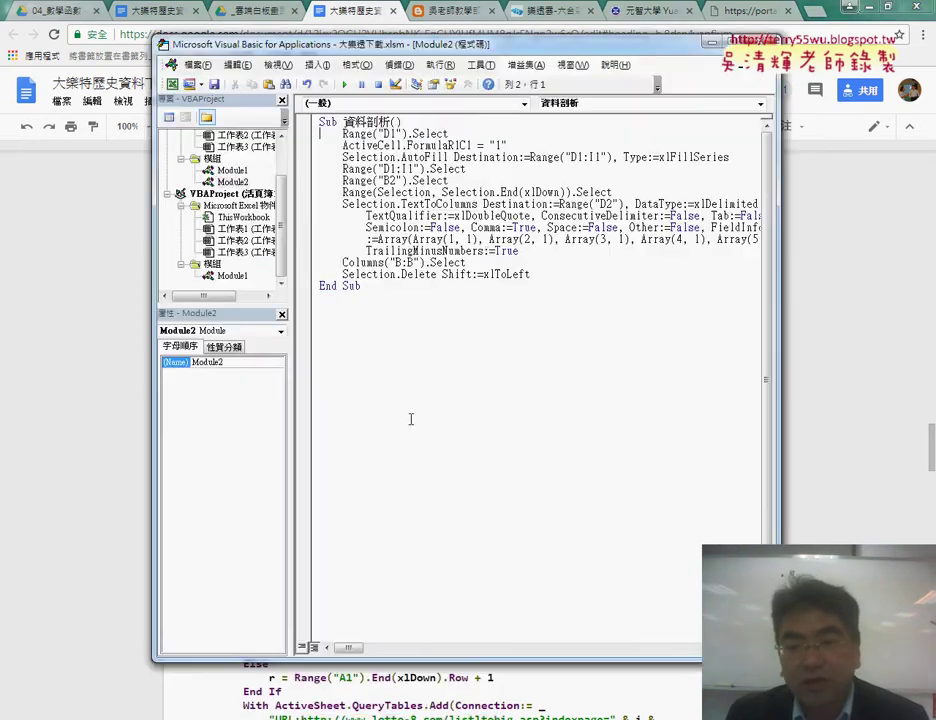
- Select the macro's body code and compare it with the Google Docs tutorial
left_click_drag(531, 274, 300, 138)
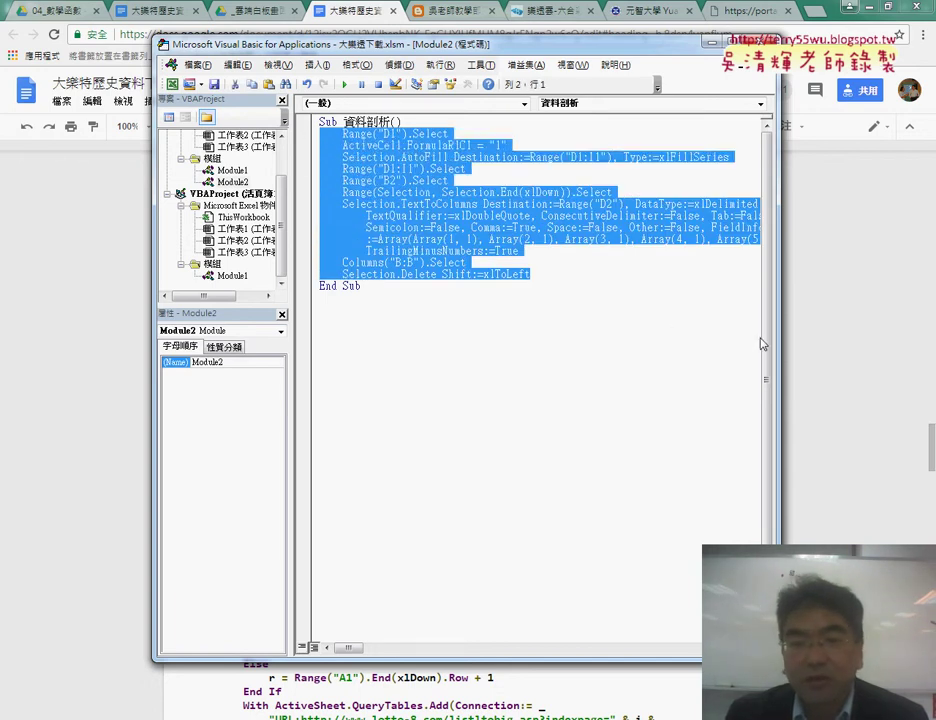
left_click_drag(362, 43, 361, 172)
left_click_drag(487, 190, 488, 527)
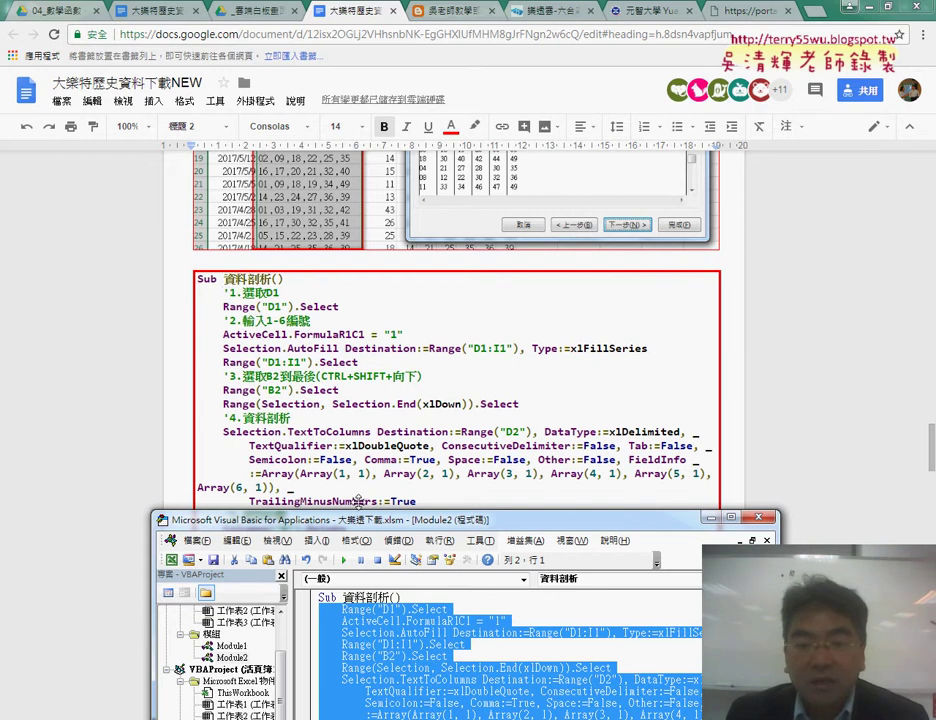
mouse_move(386, 519)
left_mouse_down()
mouse_move(431, 110)
mouse_move(418, 95)
left_mouse_up()
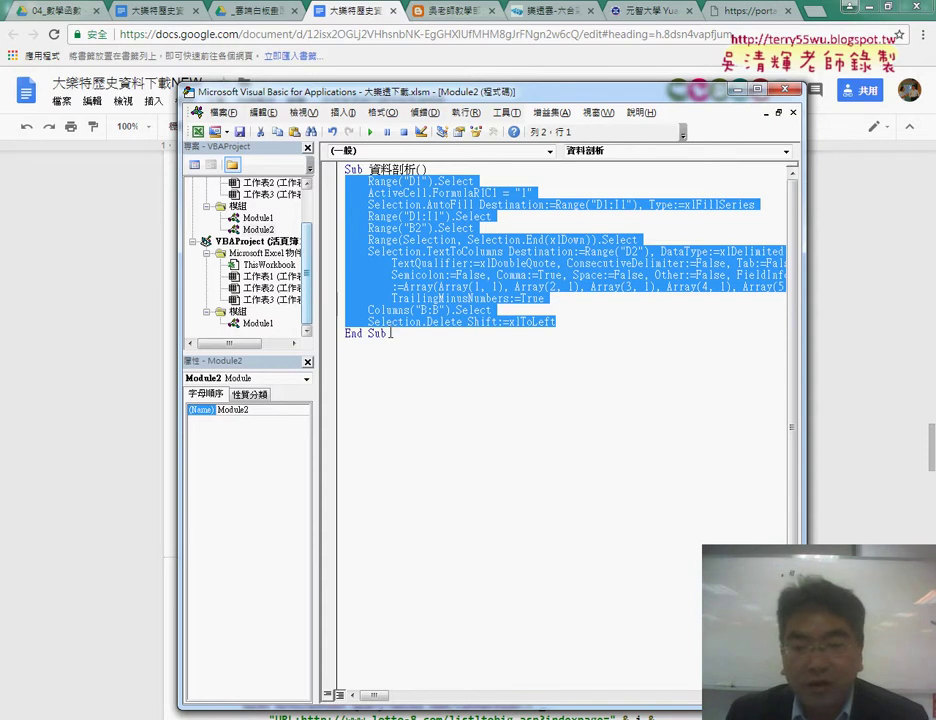
- Cut the 資料剖析 macro from Module2 and paste it after 批次大樂透下載 in Module1
left_click(258, 218)
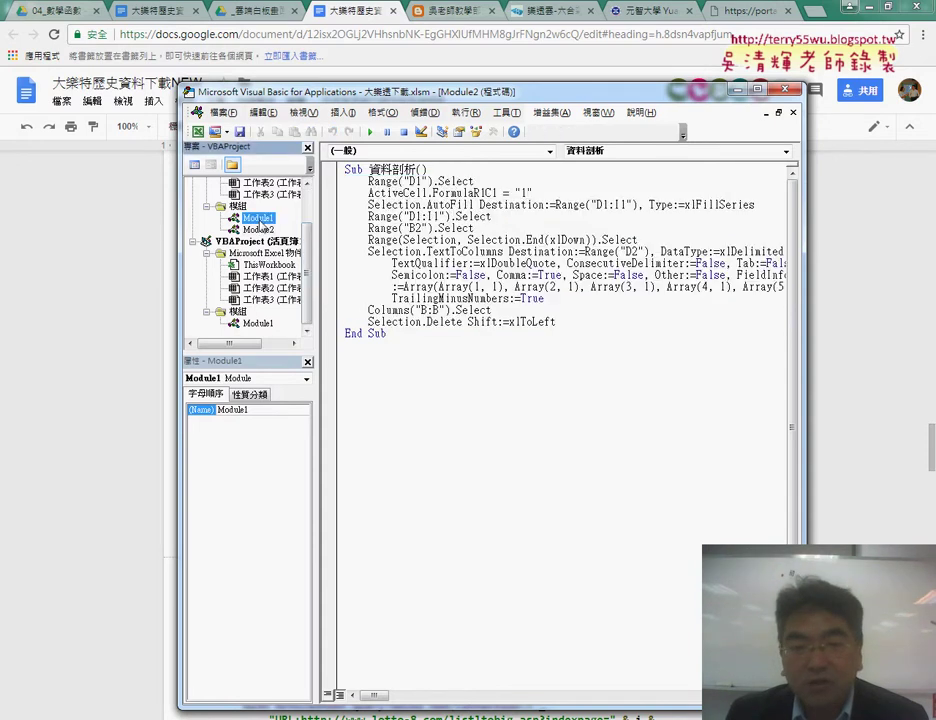
left_click_drag(388, 332, 344, 168)
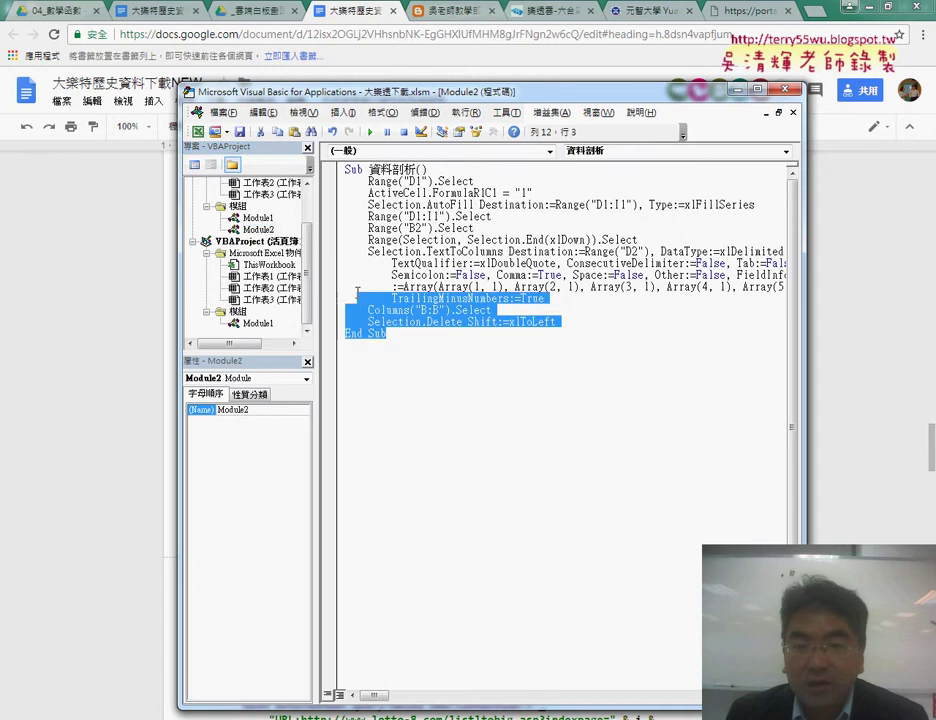
right_click(390, 229)
left_click(425, 235)
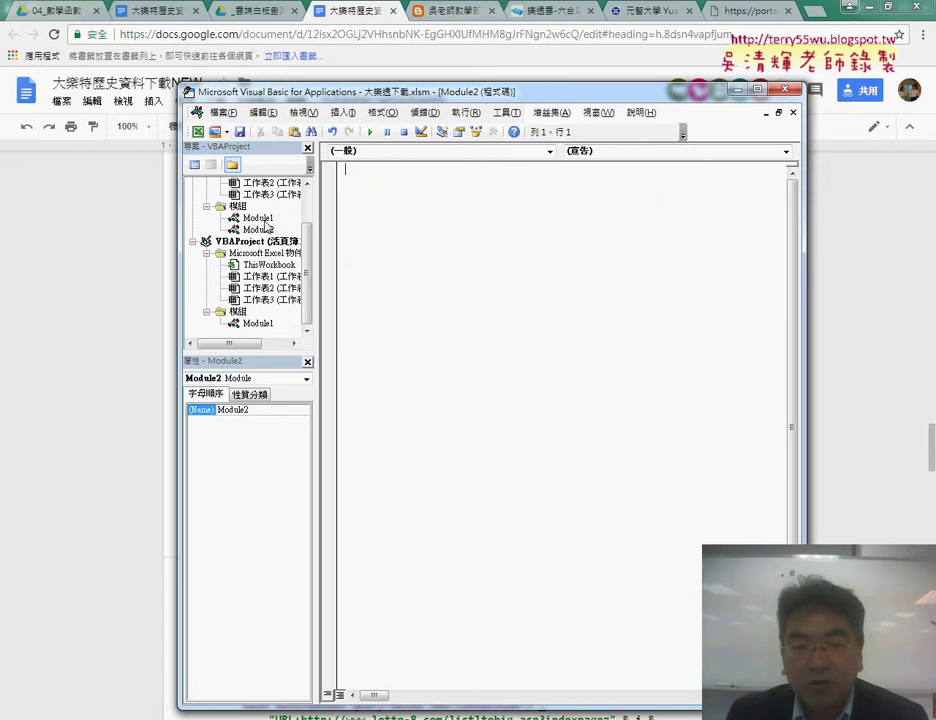
key("ctrl+Tab")
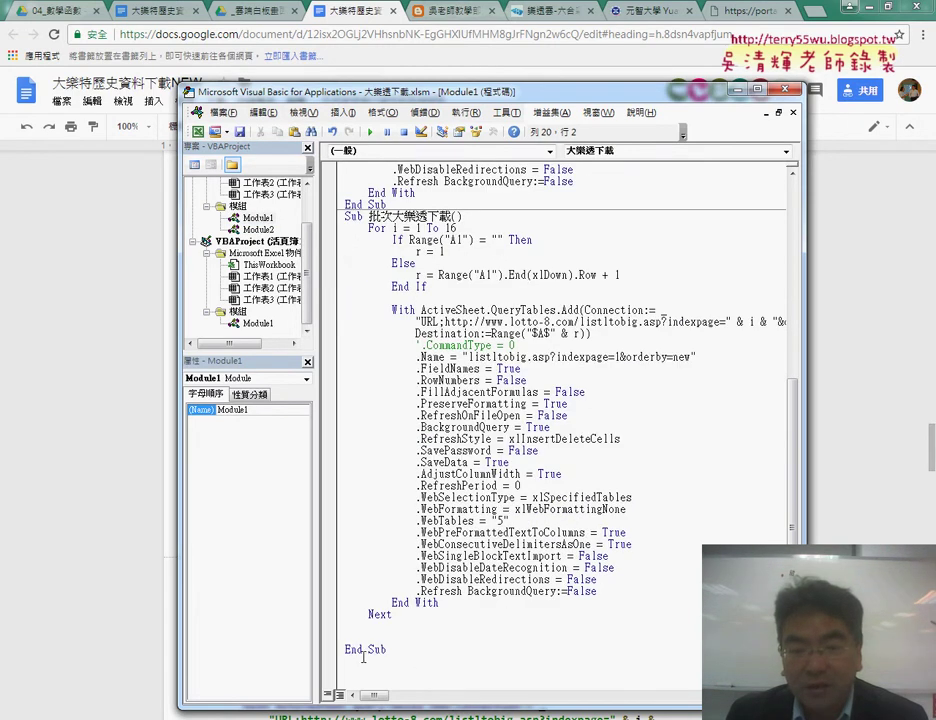
left_click(359, 663)
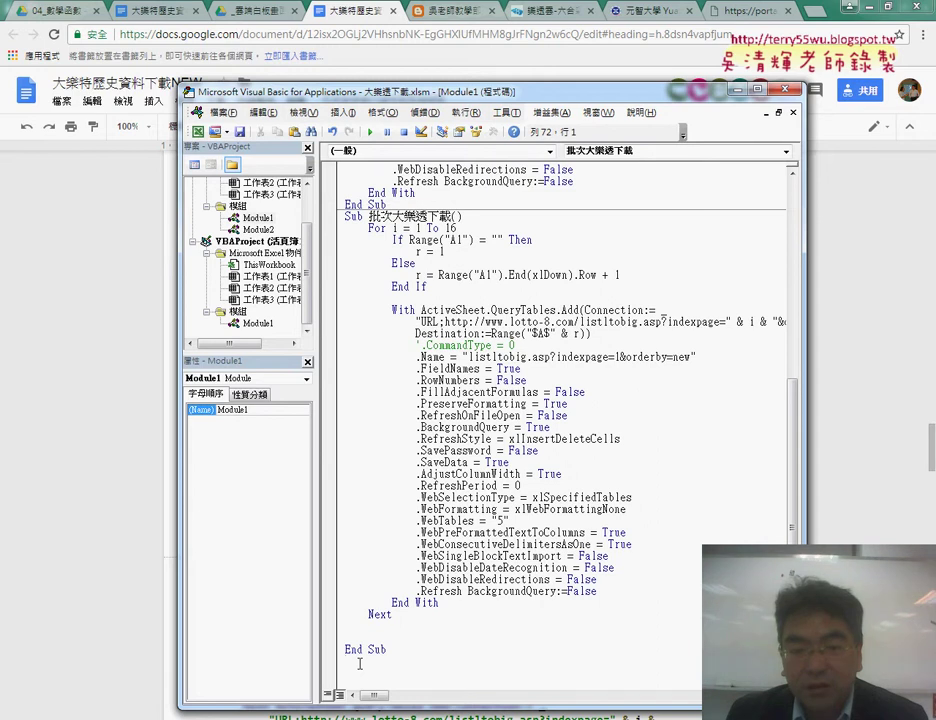
right_click(359, 663)
left_click(416, 464)
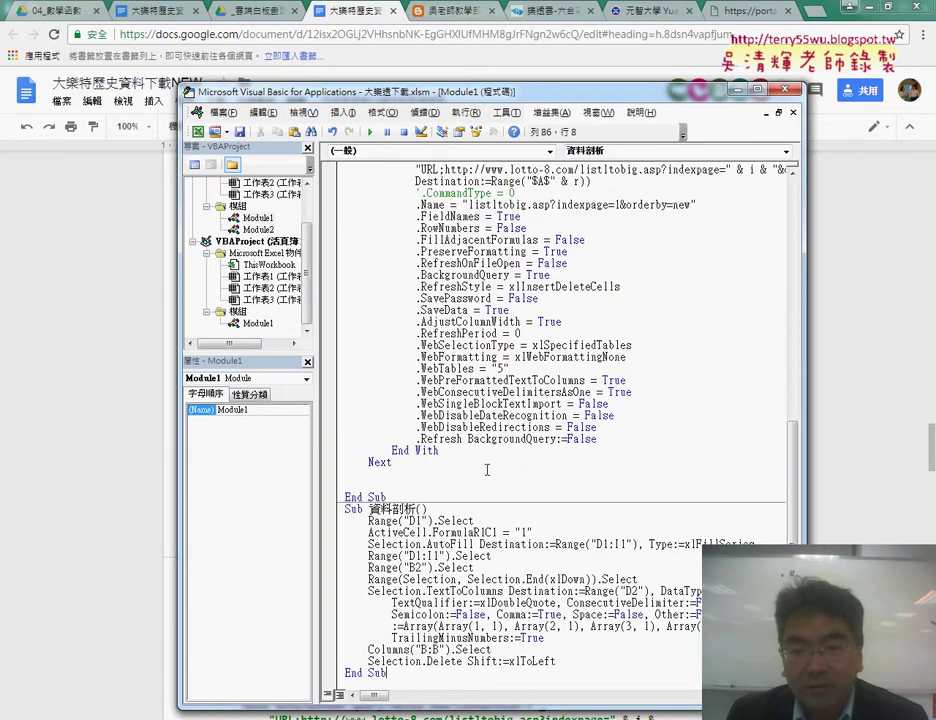
- Paste 資料剖析 below 刪除列 in 活頁簿1's Module1 and maximize the VBA editor
scroll(487, 470, "up", 6)
scroll(487, 470, "up", 7)
scroll(470, 490, "down", 10)
scroll(466, 503, "down", 4)
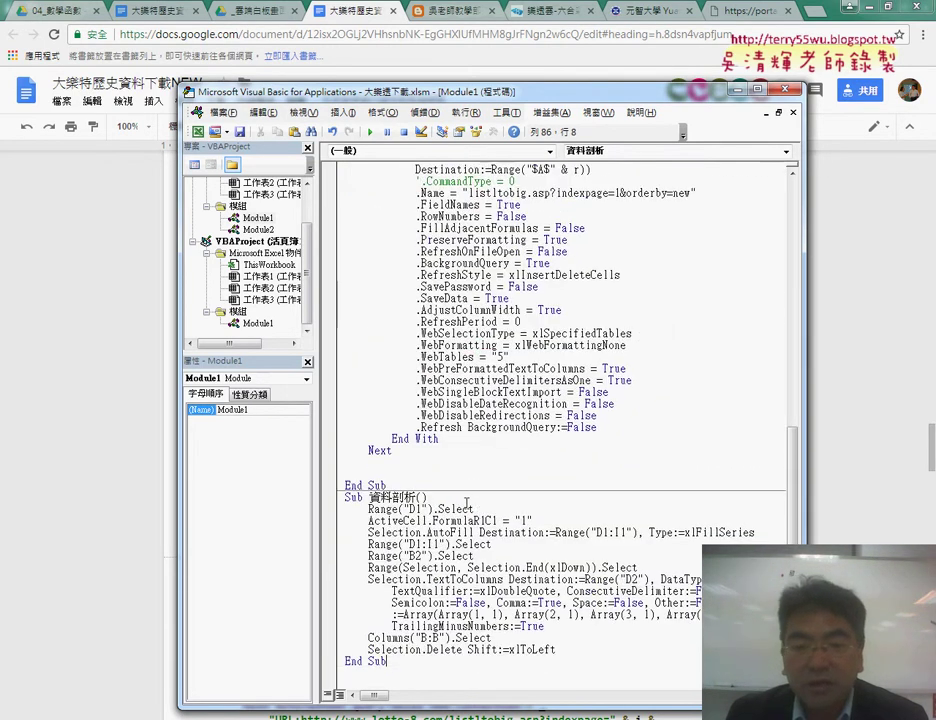
mouse_move(316, 287)
left_mouse_down()
mouse_move(416, 293)
mouse_move(421, 260)
mouse_move(421, 305)
left_mouse_up()
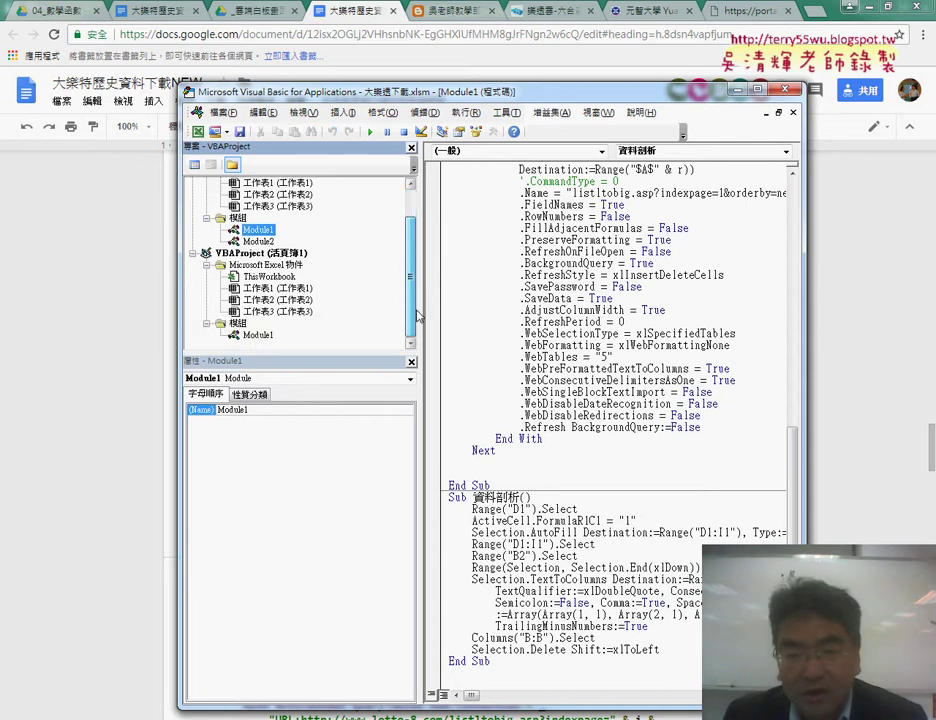
double_click(272, 338)
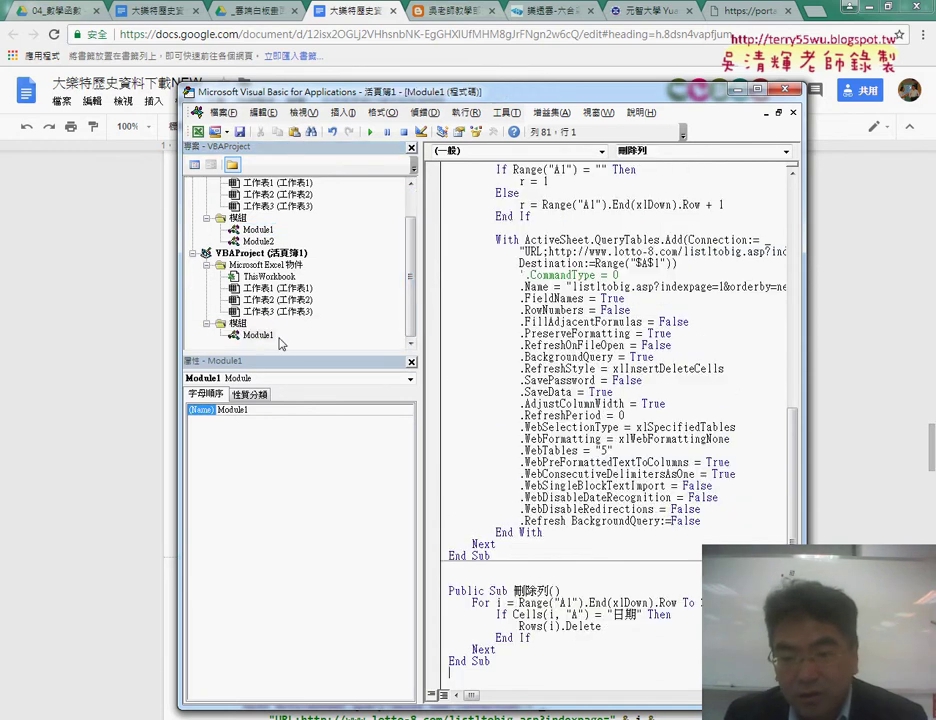
right_click(454, 681)
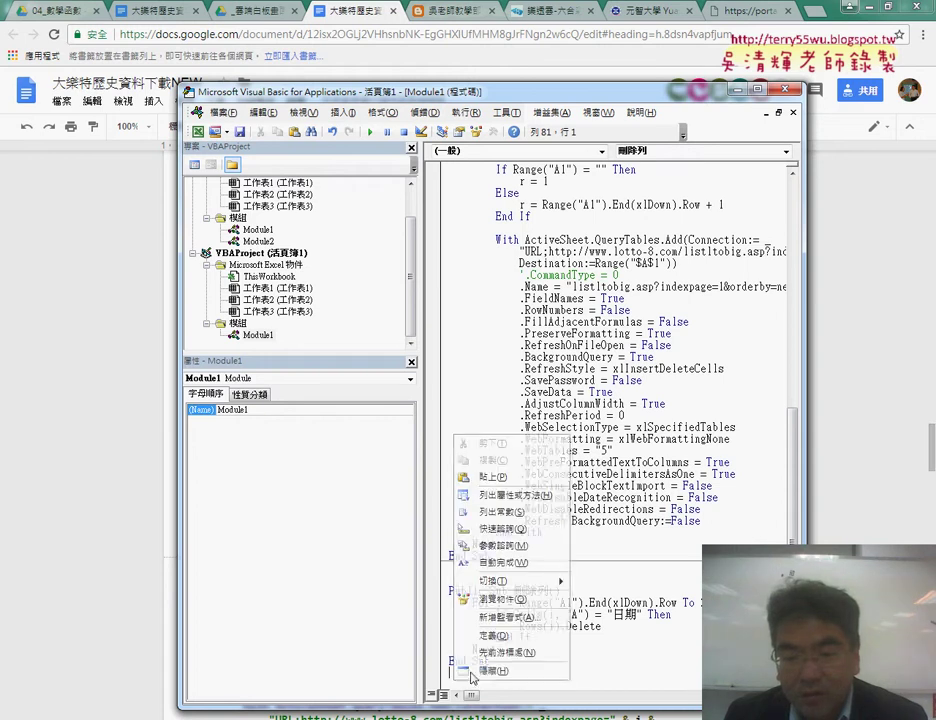
left_click(490, 477)
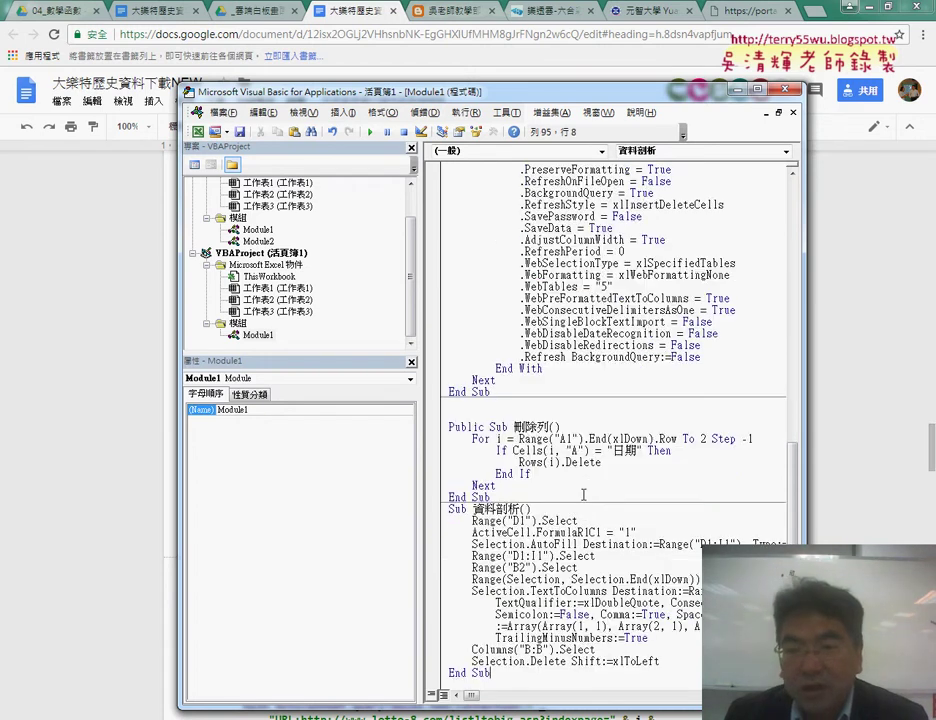
left_click(757, 89)
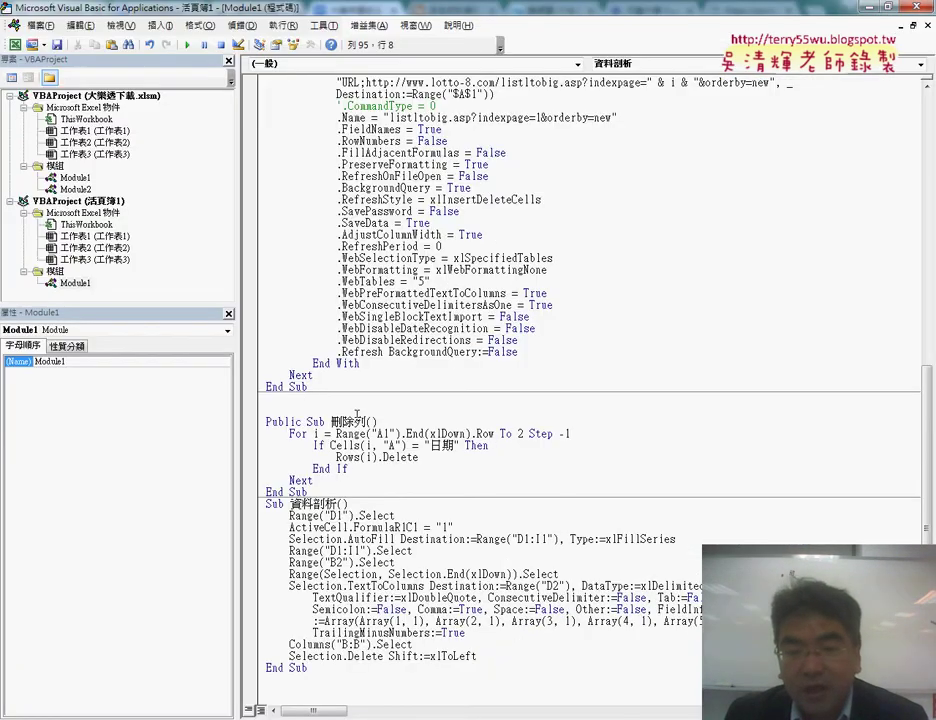
- Add a new line after the loop's Next statement in 批次大樂透下載
left_click(327, 504)
scroll(353, 377, "up", 4)
scroll(379, 269, "up", 3)
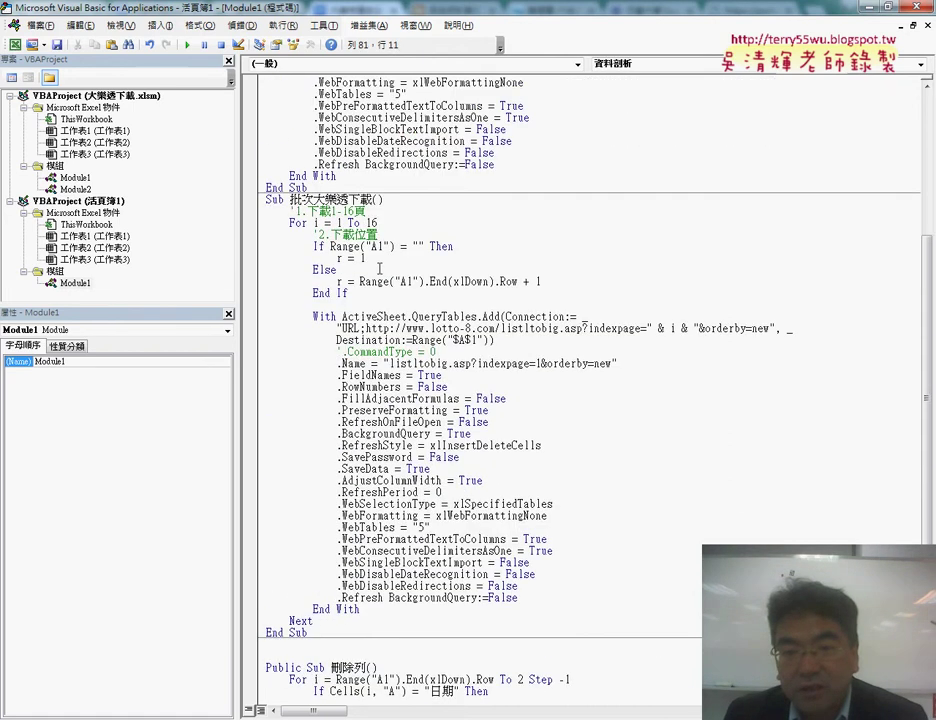
double_click(330, 199)
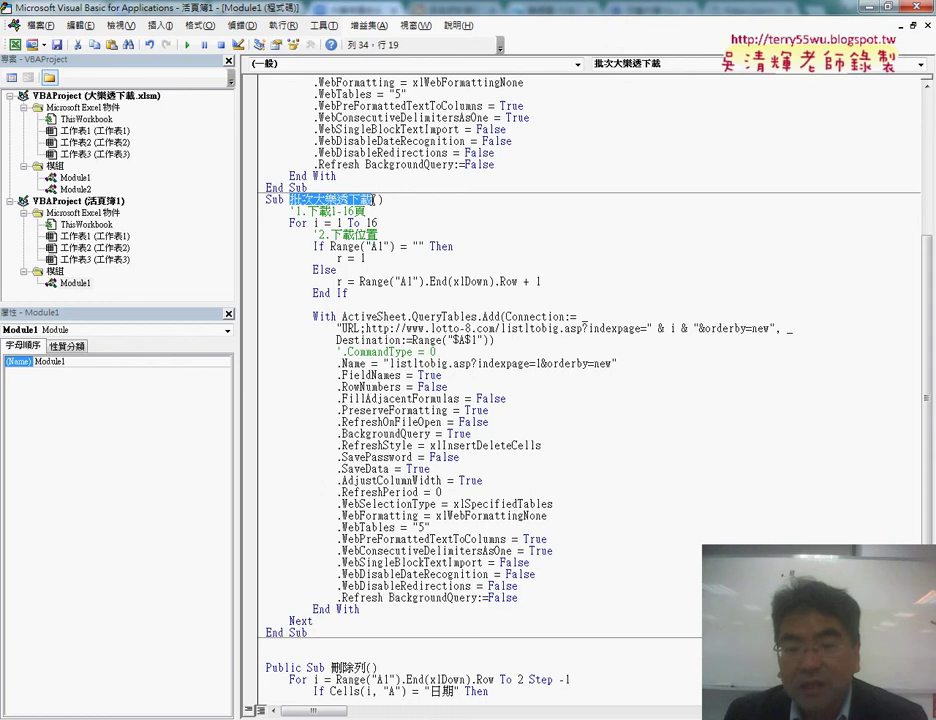
scroll(358, 478, "down", 2)
scroll(333, 480, "down", 2)
left_click(313, 480)
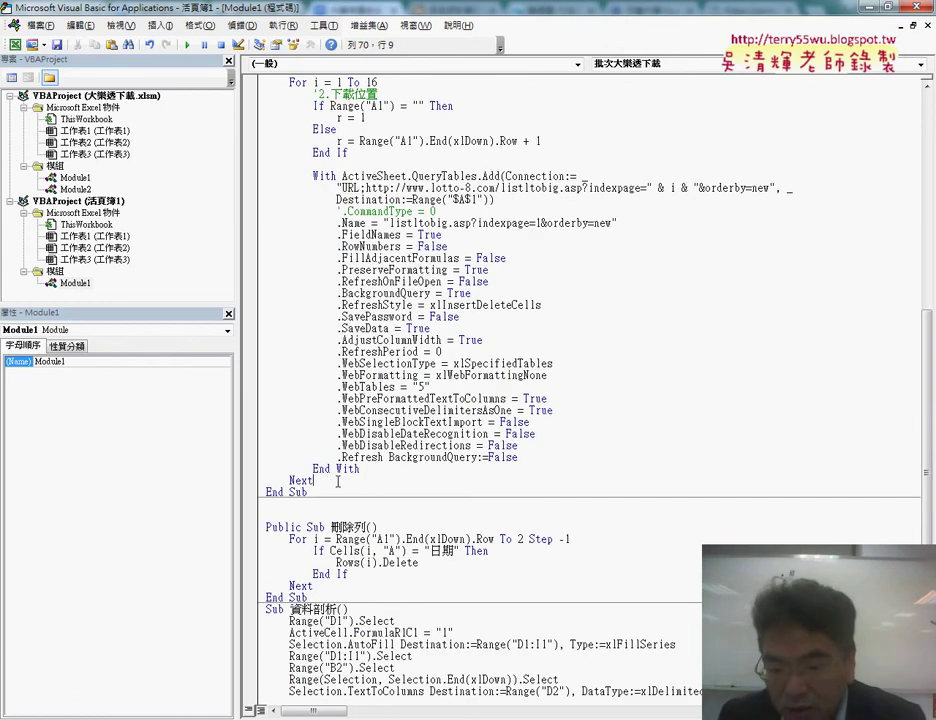
key("Return")
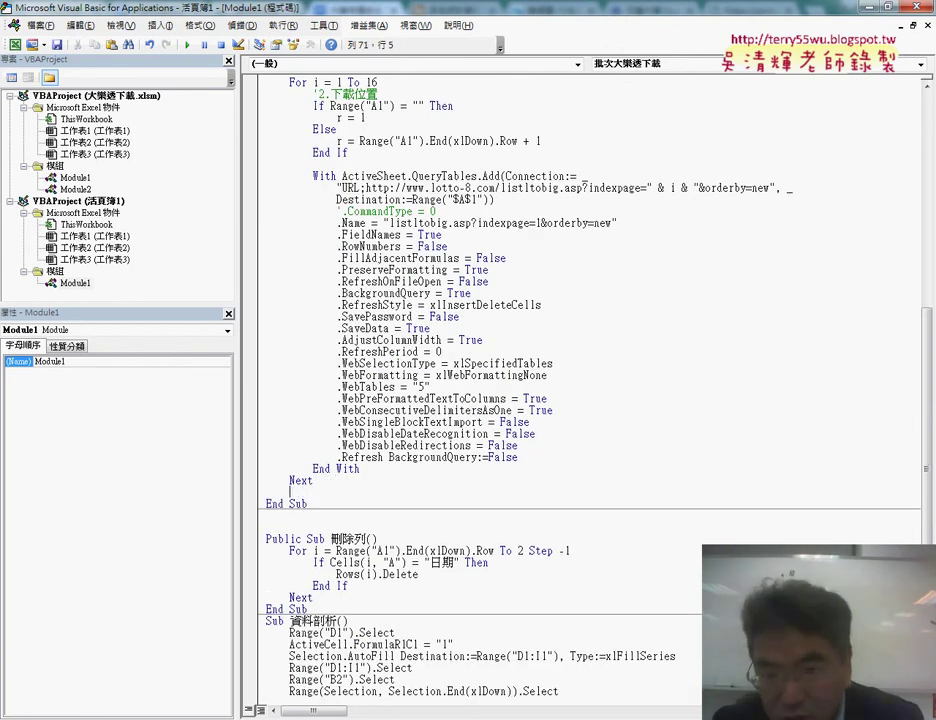
type("1")
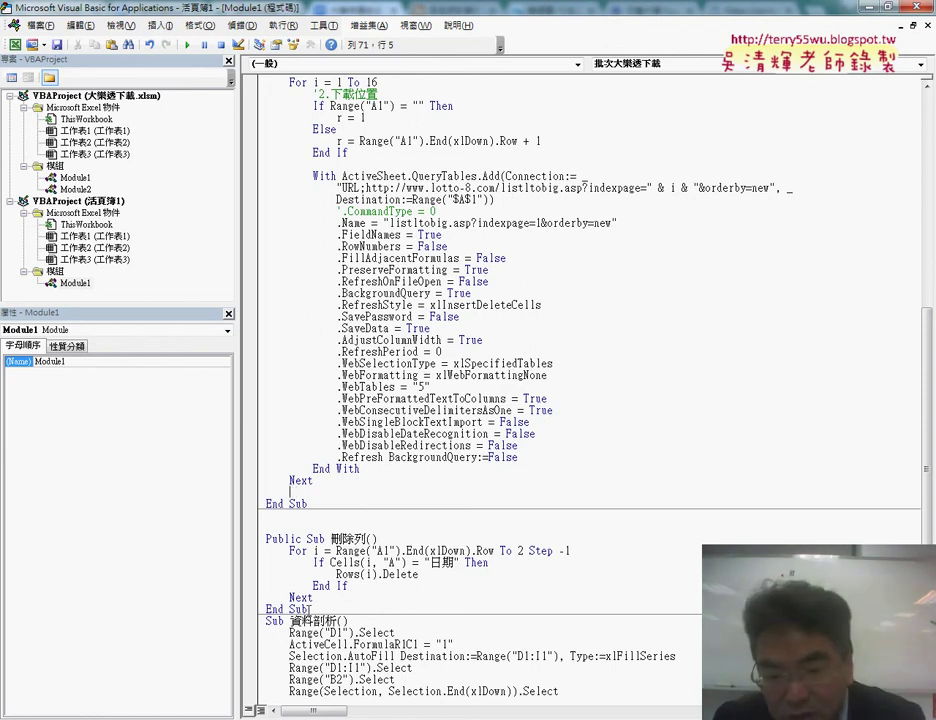
left_click_drag(311, 609, 266, 538)
left_click(398, 498)
- Add a Call 刪除列 statement with a '2. comment line above it
type("call")
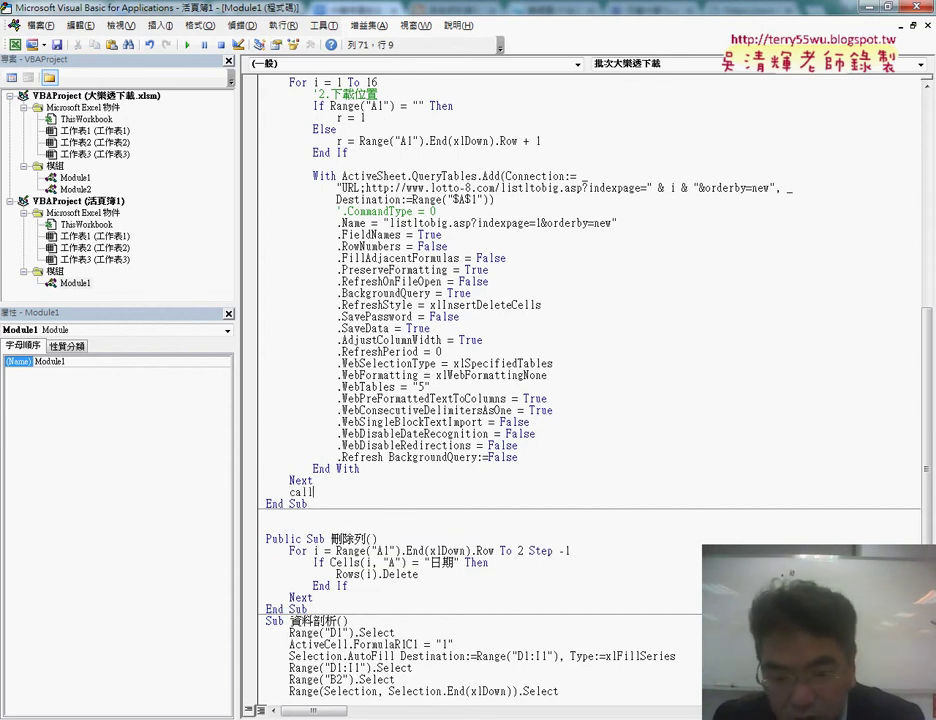
left_click(355, 520)
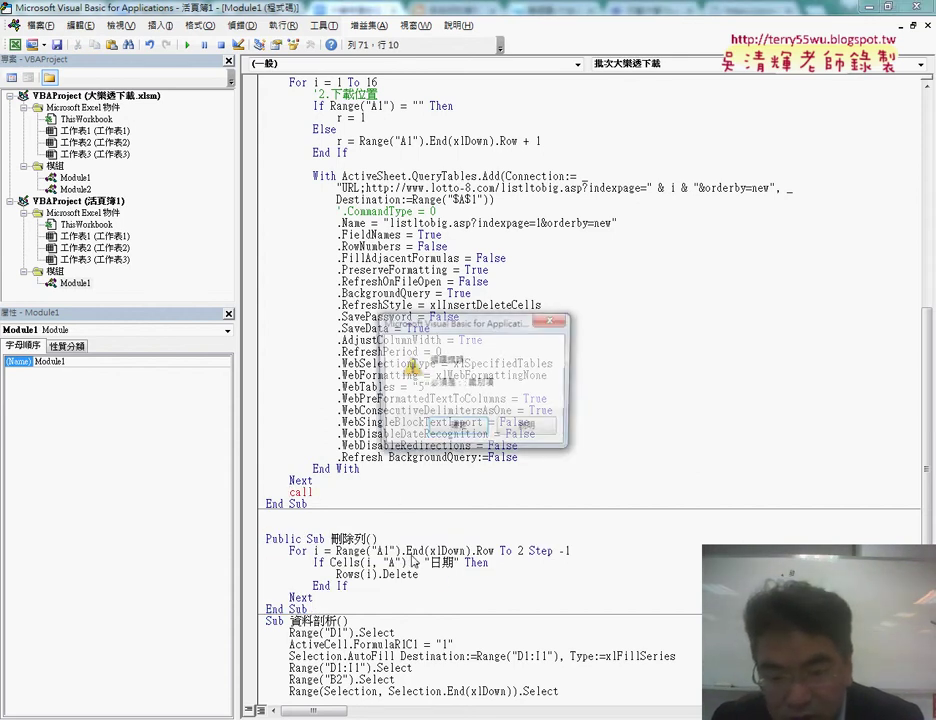
key("Return")
double_click(348, 538)
left_click_drag(348, 538, 320, 492)
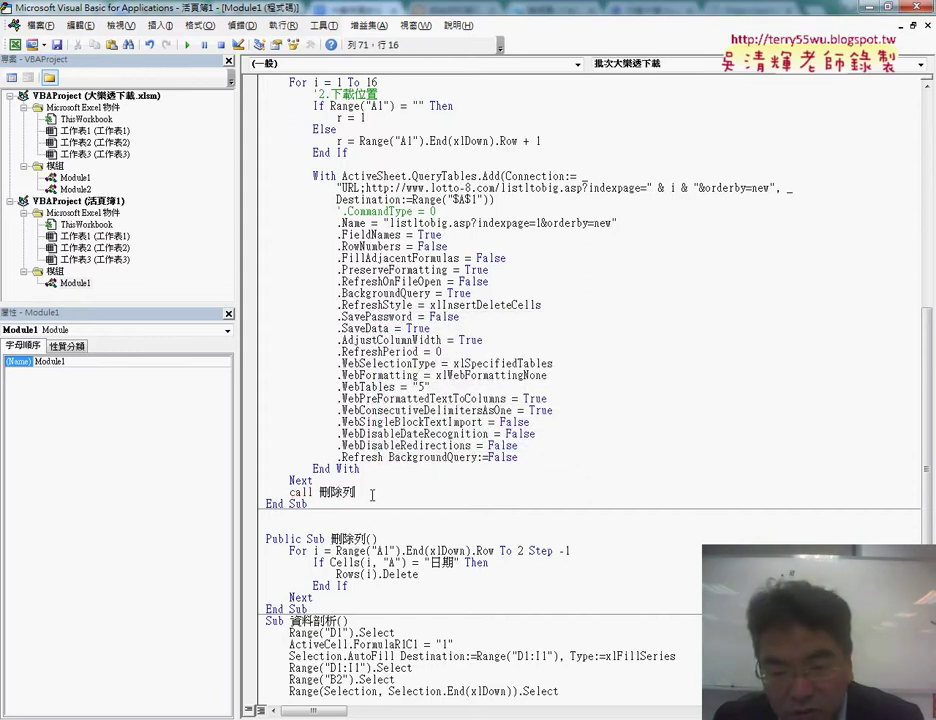
key("Home")
key("Return")
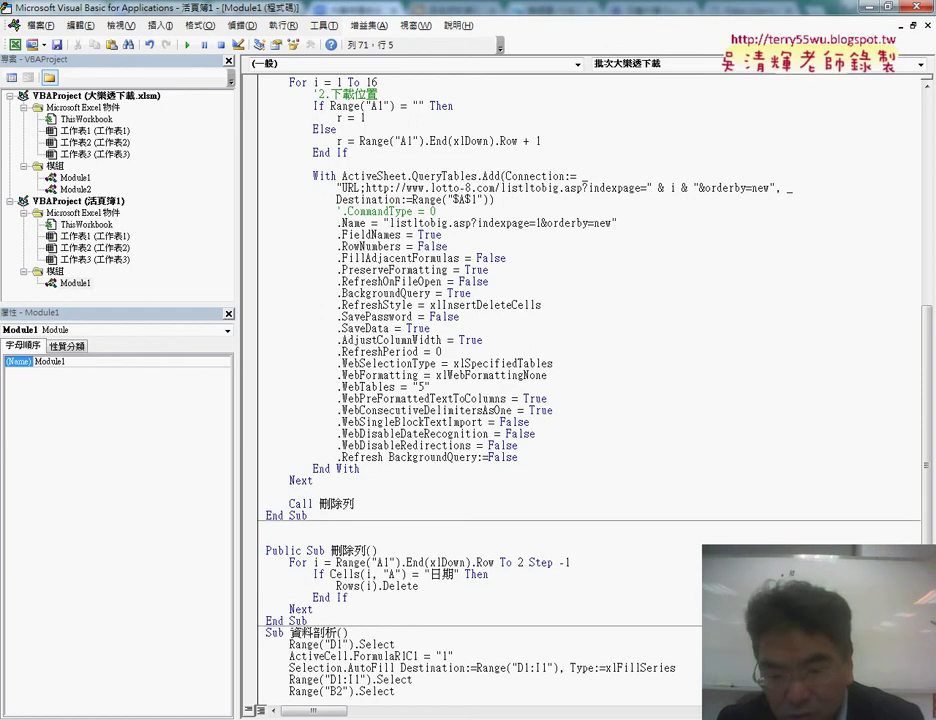
key("shift+Up")
type("'2.")
- Add a '3. comment and a Call 資料剖析 line, copying the name from its Sub header
key("Down")
key("End")
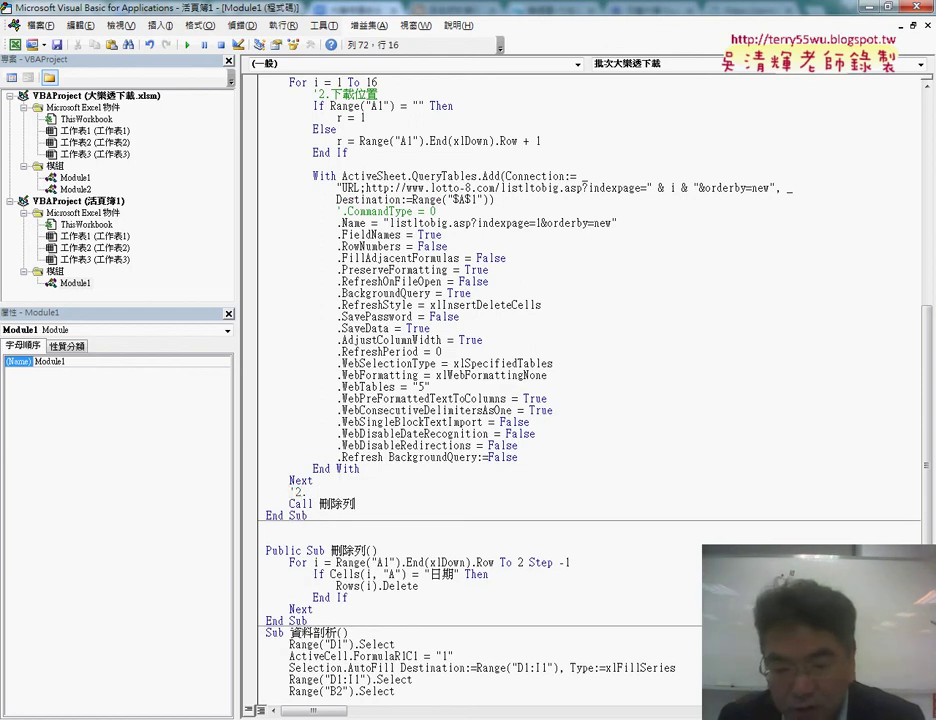
key("Return")
type("'")
key("Return")
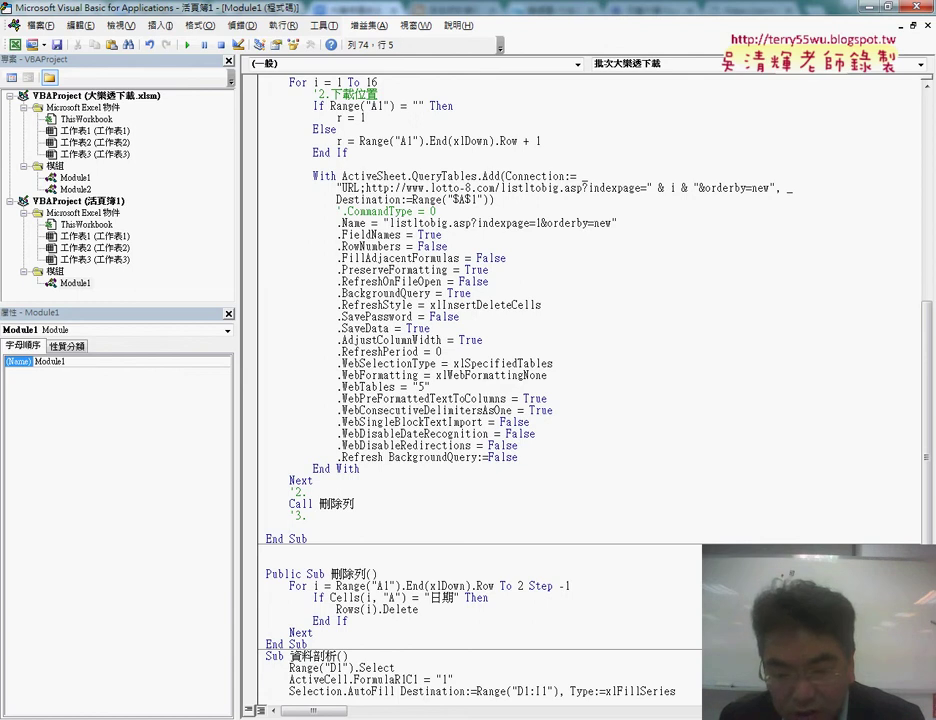
type("call")
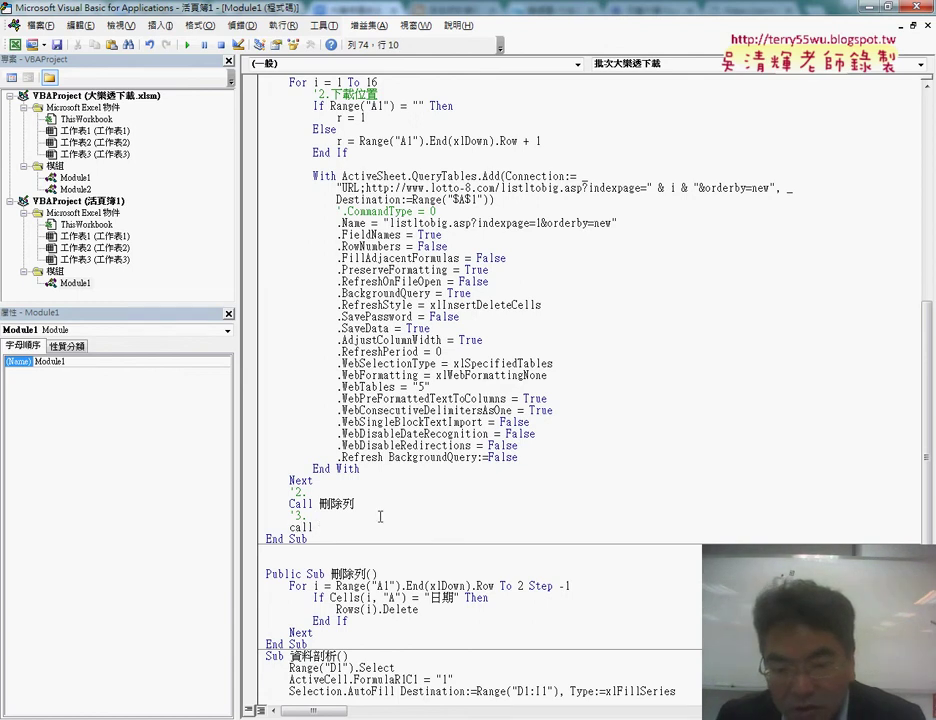
scroll(380, 516, "down", 4)
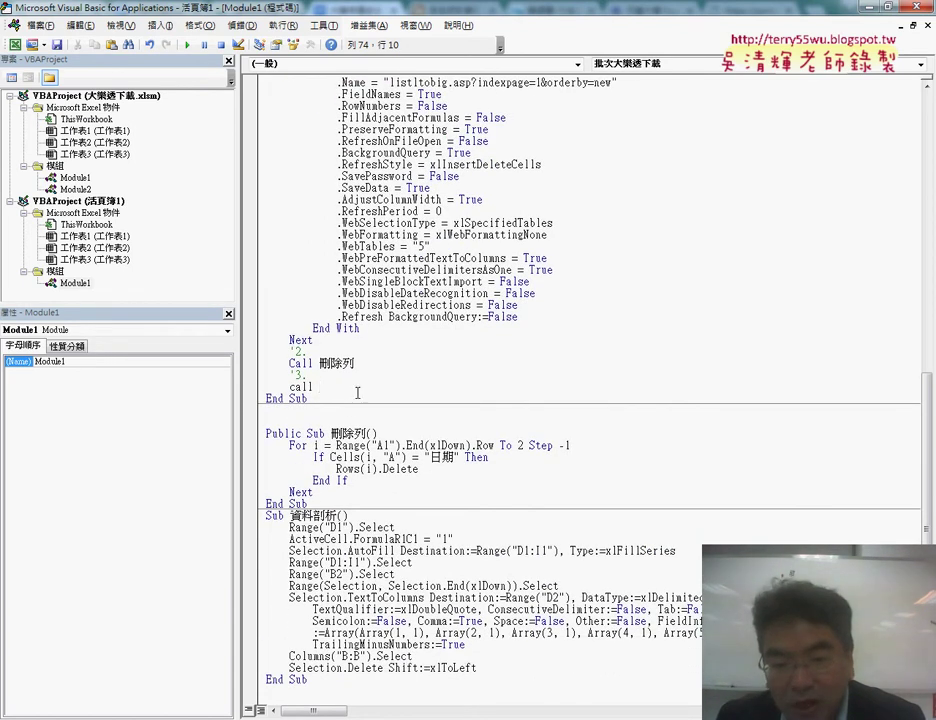
left_click(326, 515)
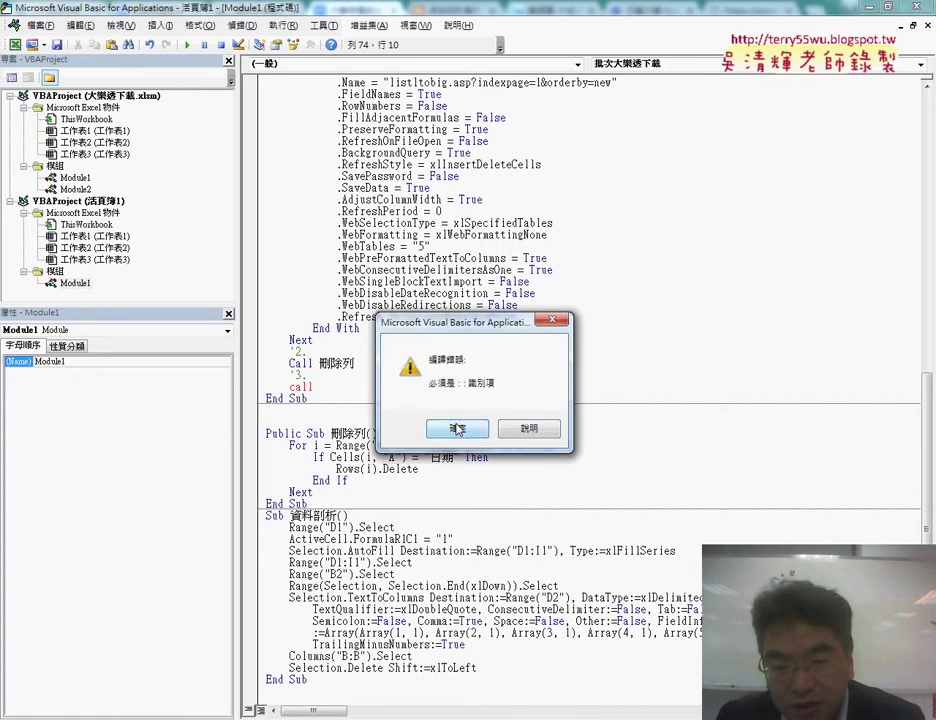
key("Return")
left_click_drag(338, 515, 290, 515)
key("ctrl+c")
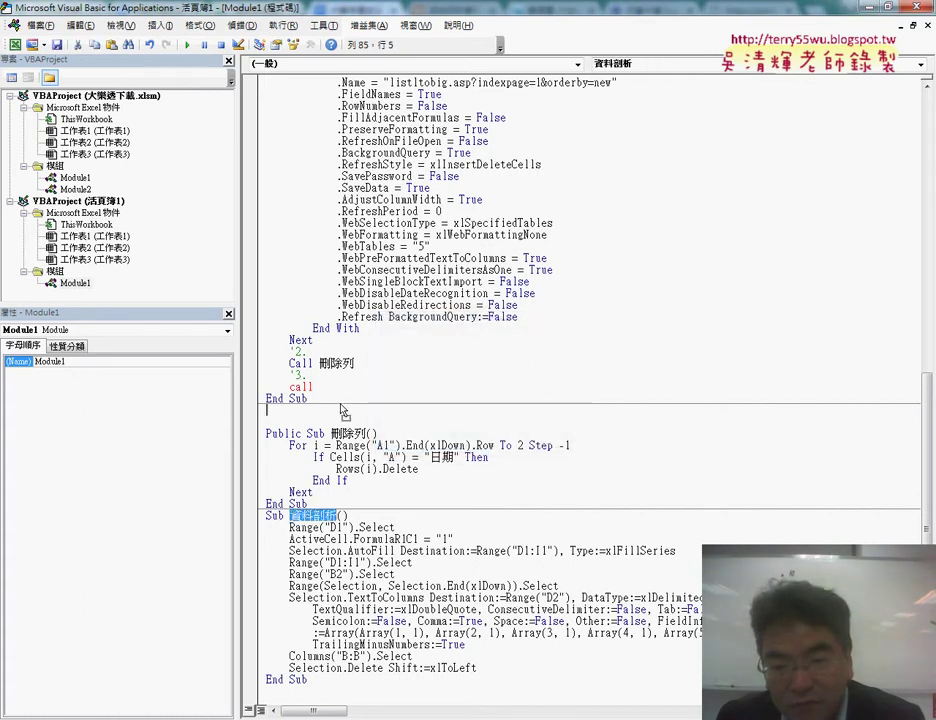
left_click(313, 386)
key("ctrl+v")
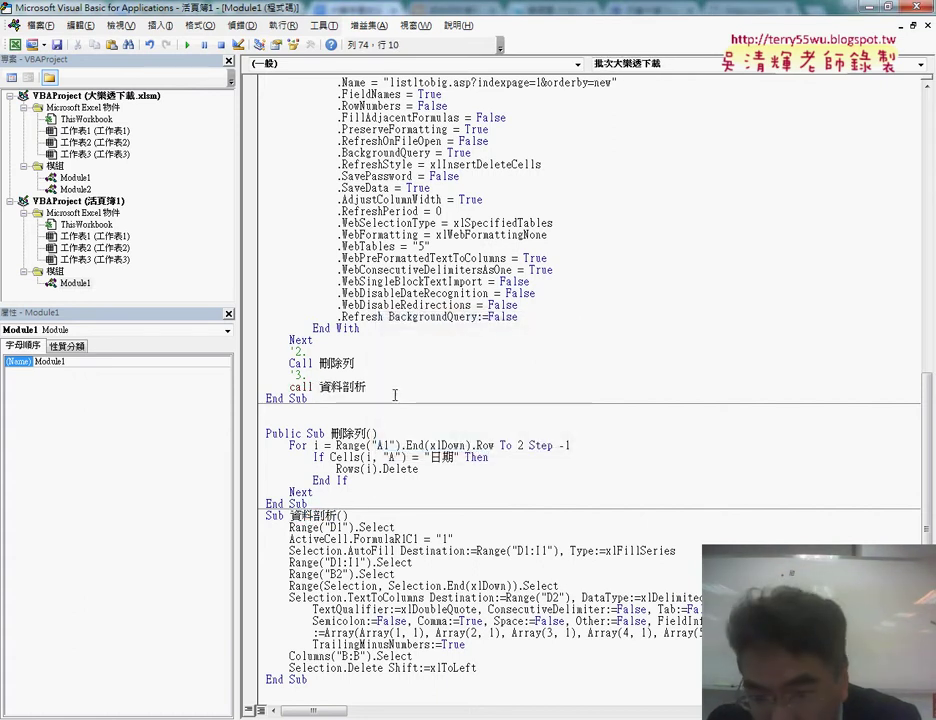
left_click(453, 386)
- Add a '4. comment followed by a Columns.AutoFit statement
key("Return")
key("ctrl+space")
type("'")
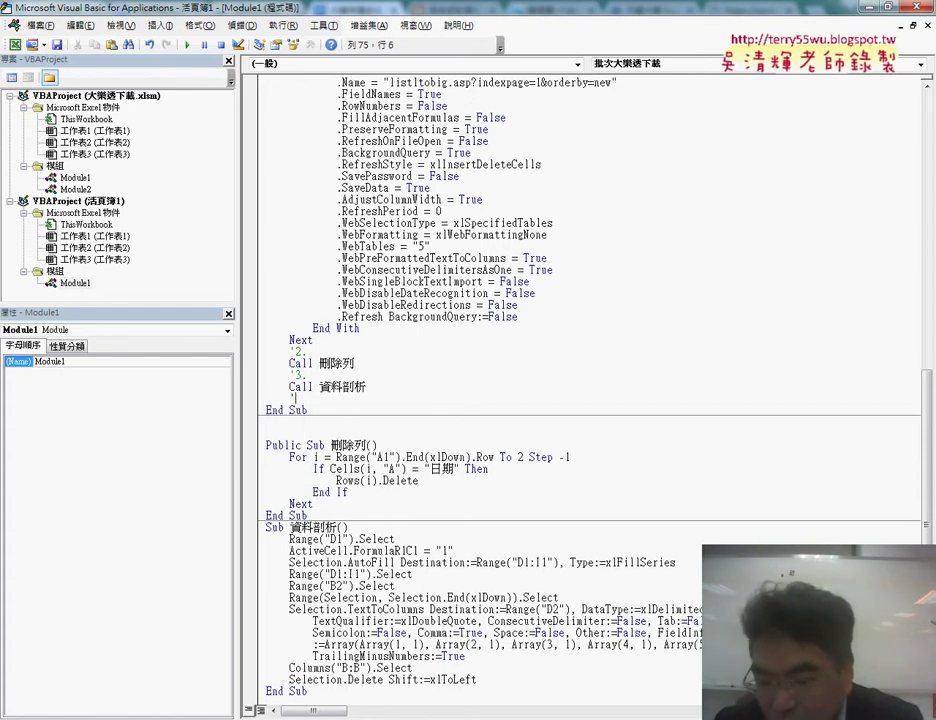
type("4.")
key("Return")
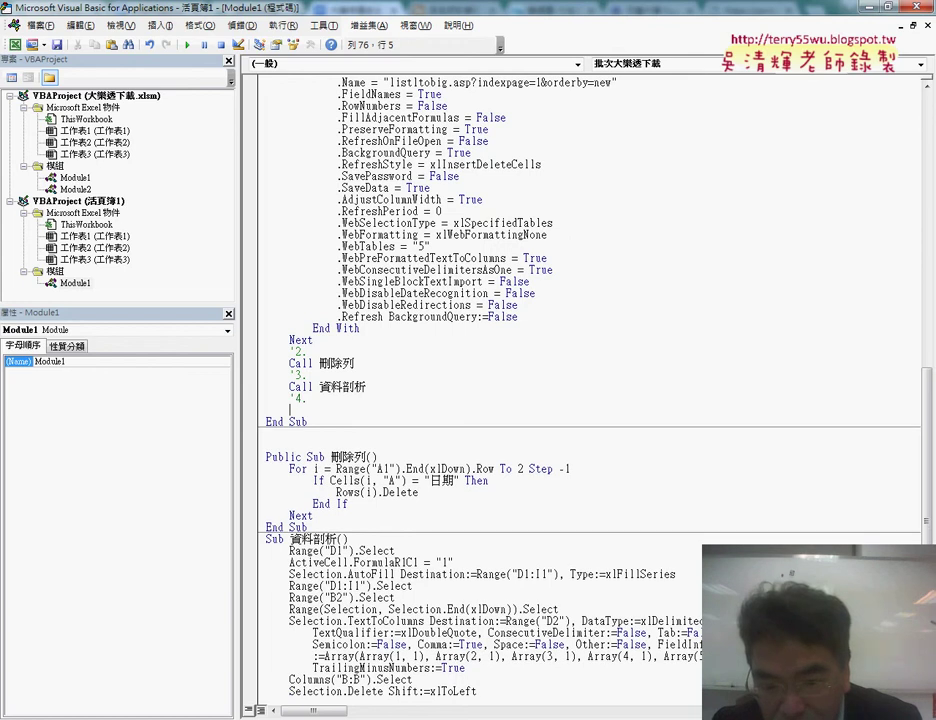
type("c")
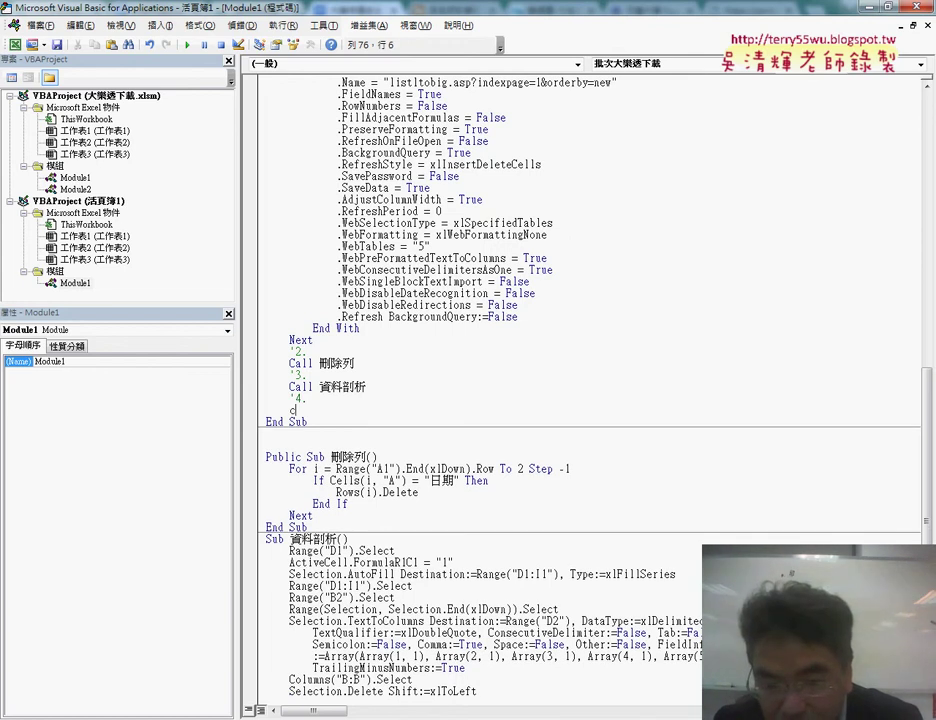
type("ol")
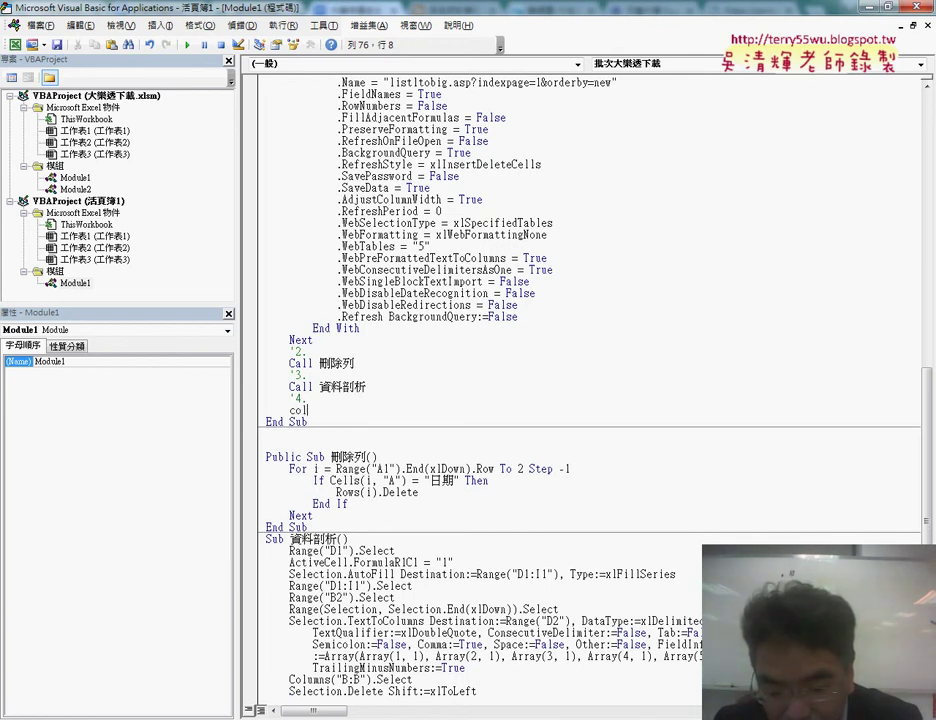
type("umn")
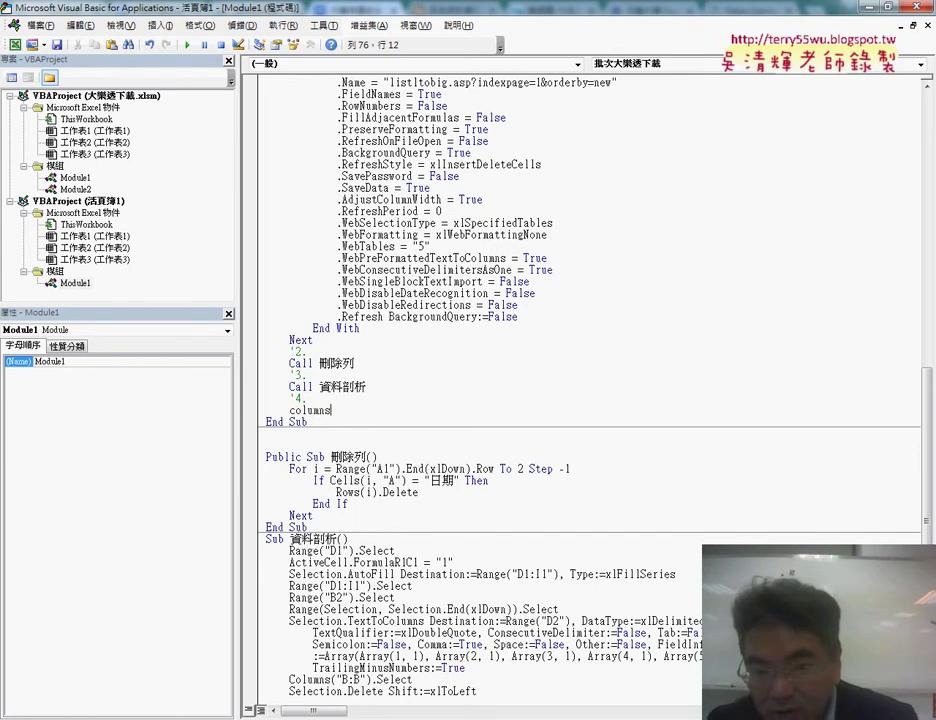
type("s")
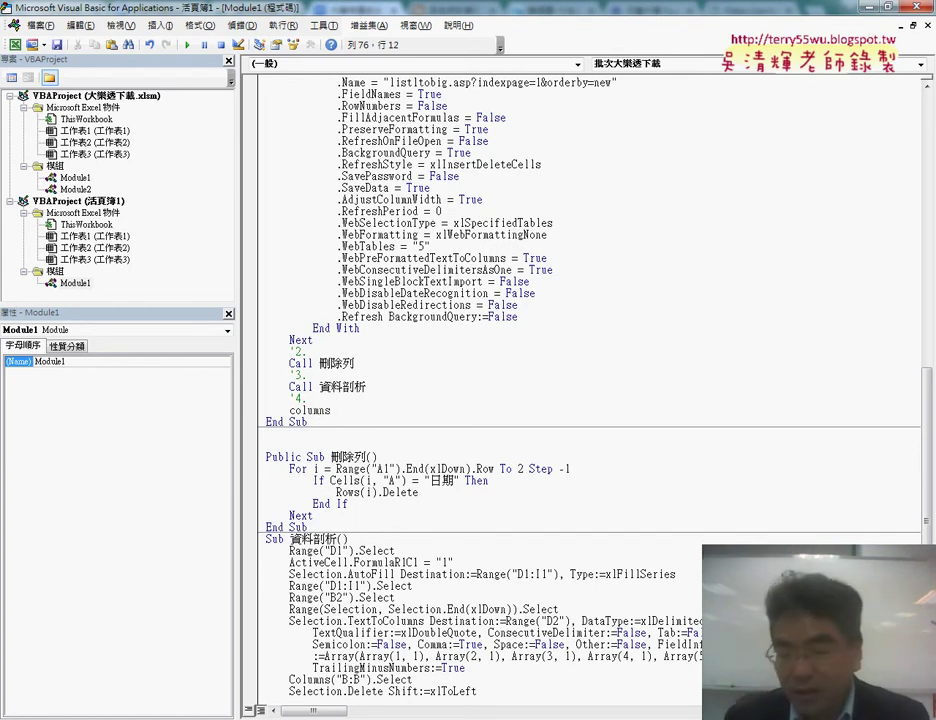
type(".")
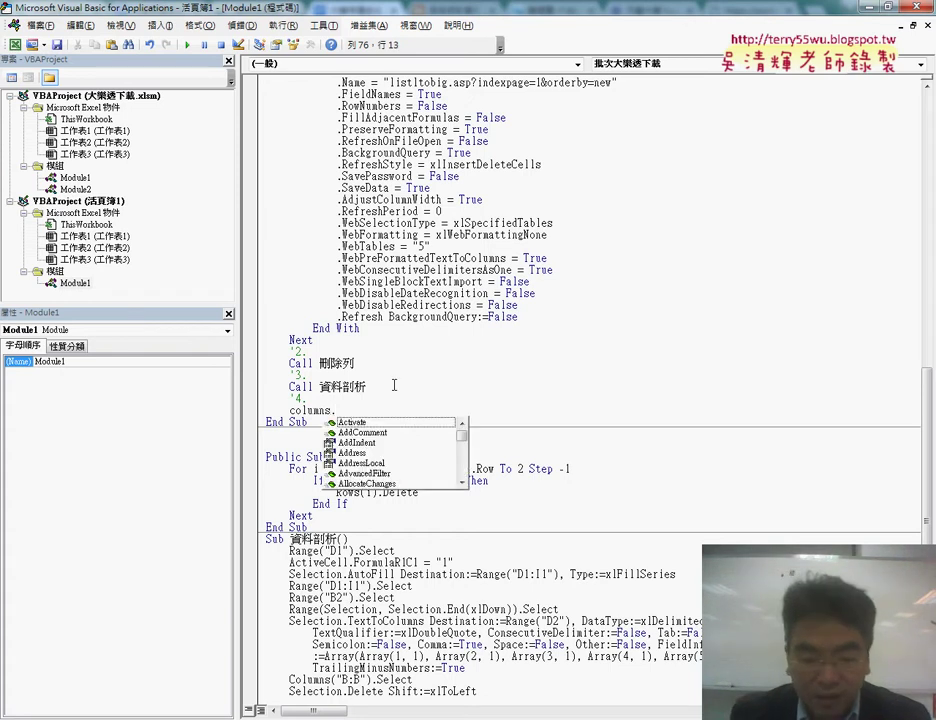
type("a")
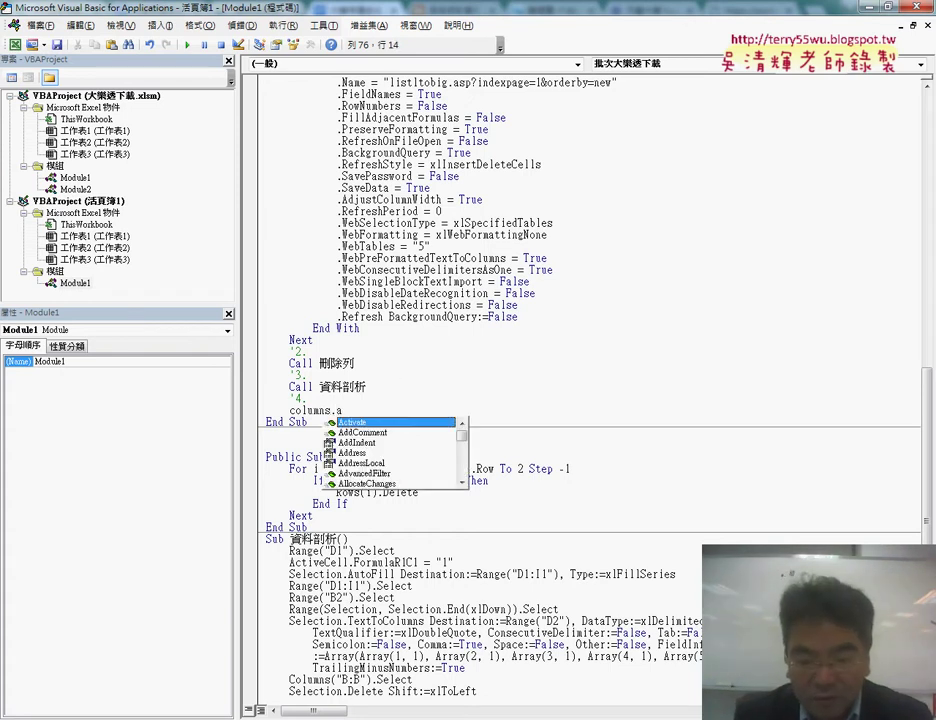
type("u")
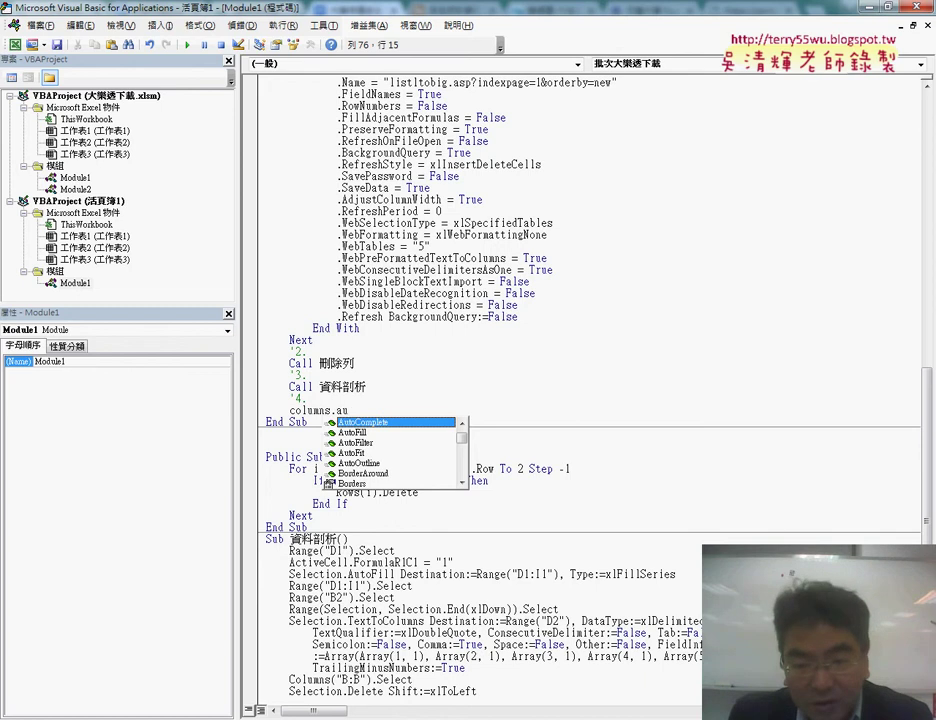
left_click(366, 453)
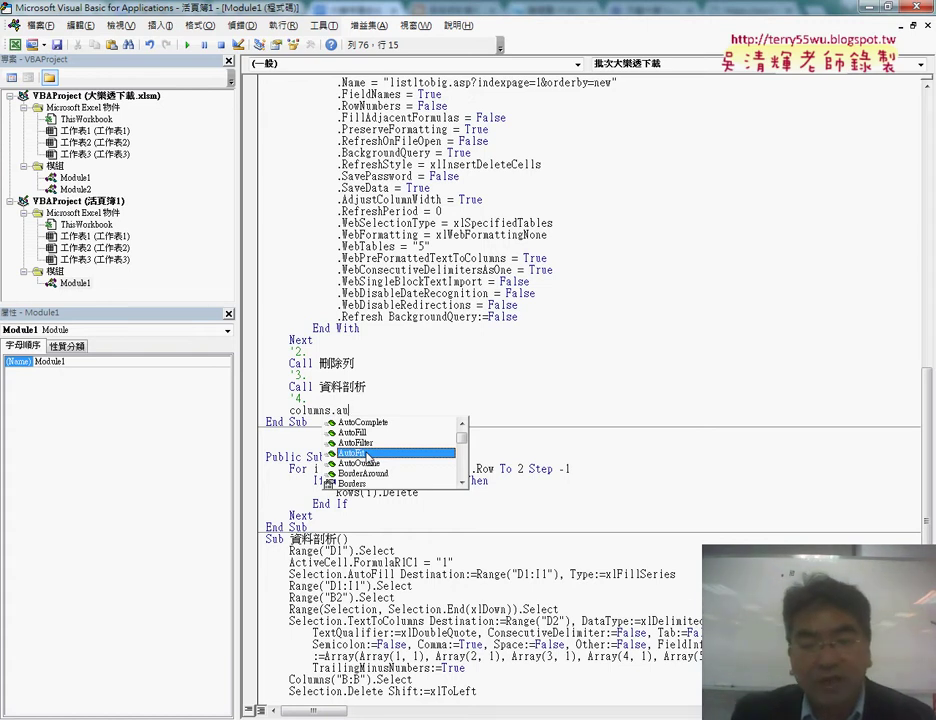
double_click(368, 454)
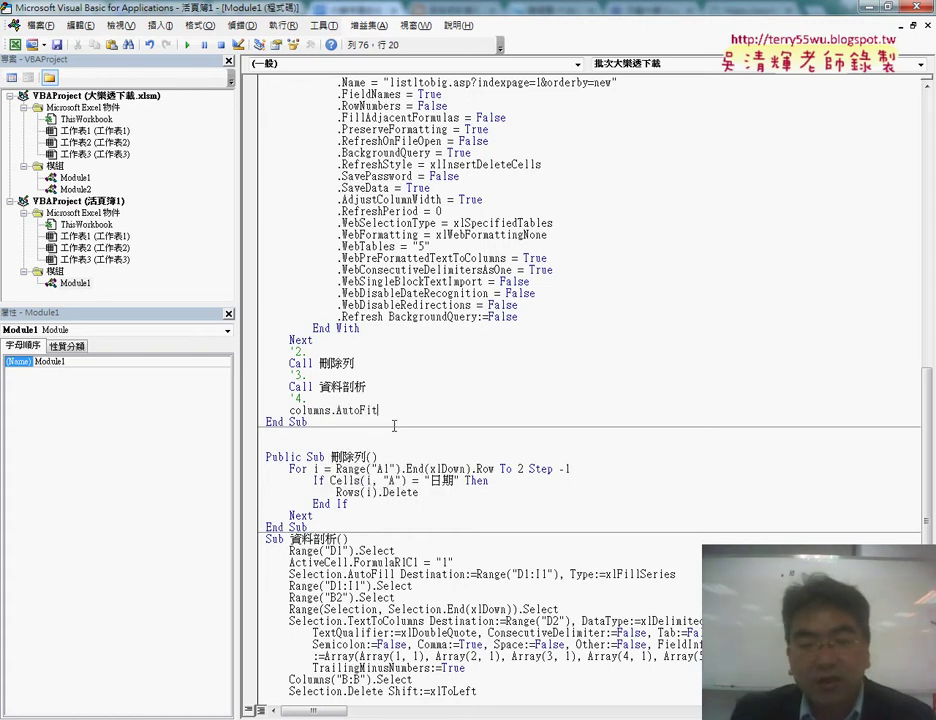
left_click_drag(377, 410, 290, 411)
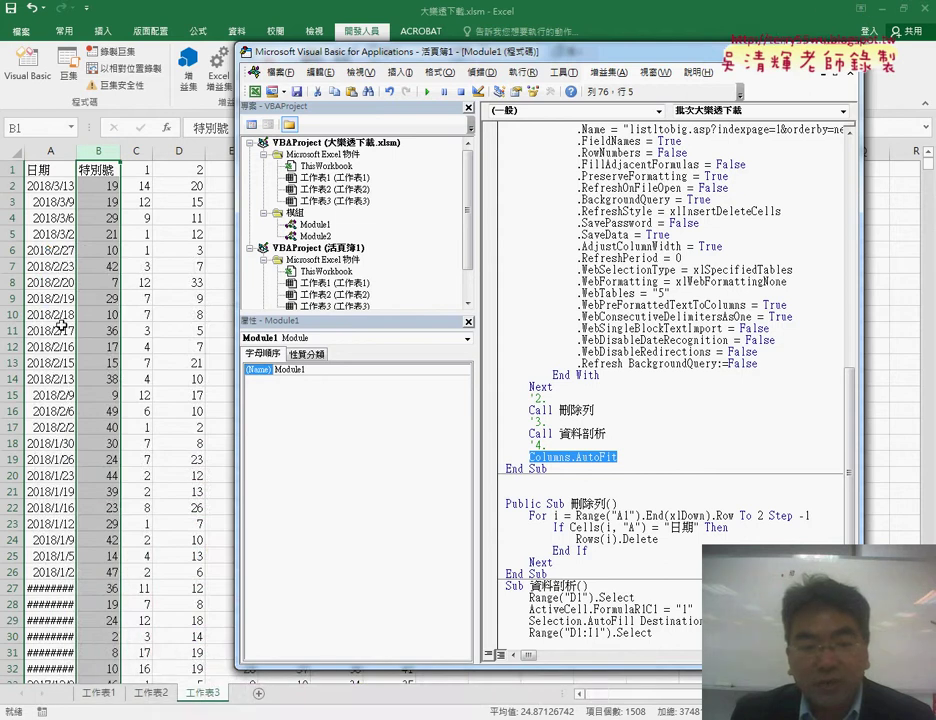
- Add a blank worksheet 工作表4, then run the 批次大樂透下載 macro from the VBA editor
left_click(571, 457)
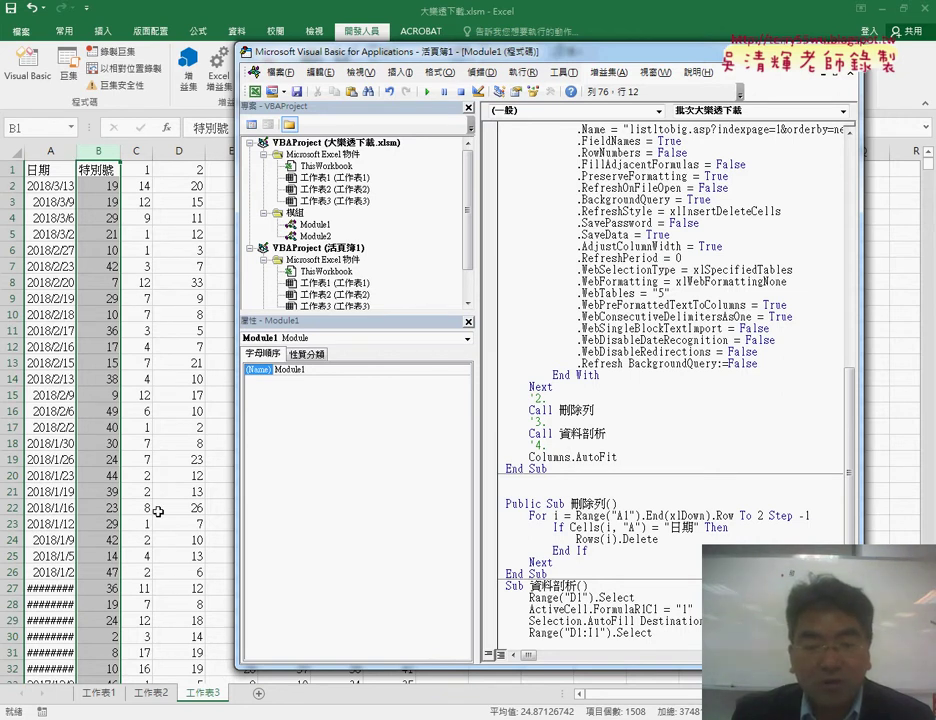
left_click(259, 694)
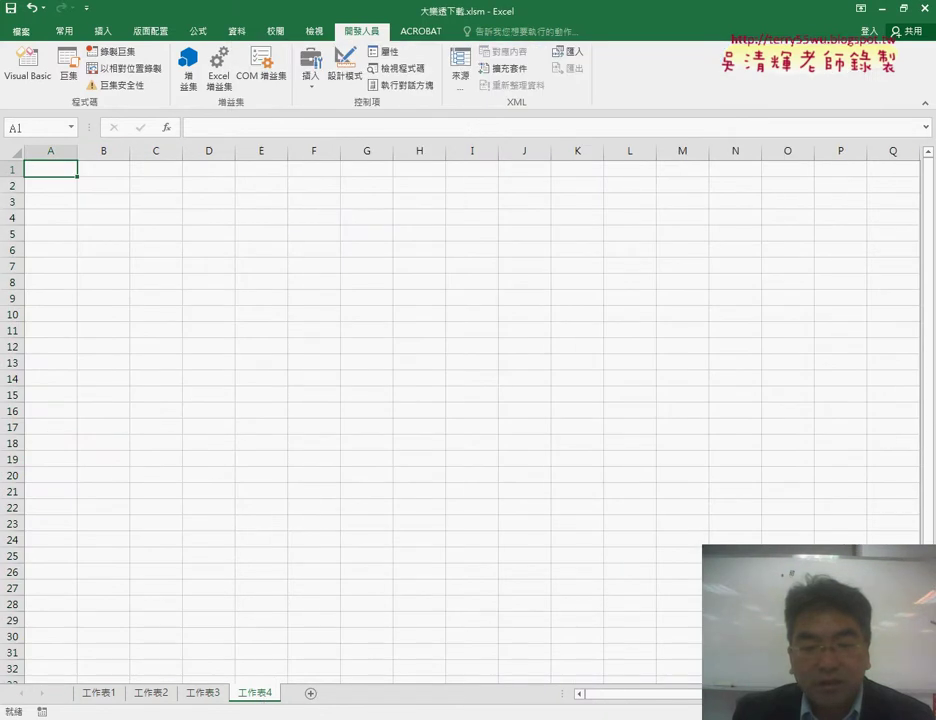
mouse_move(240, 718)
left_click(261, 627)
scroll(609, 285, "up", 3)
scroll(609, 285, "up", 1)
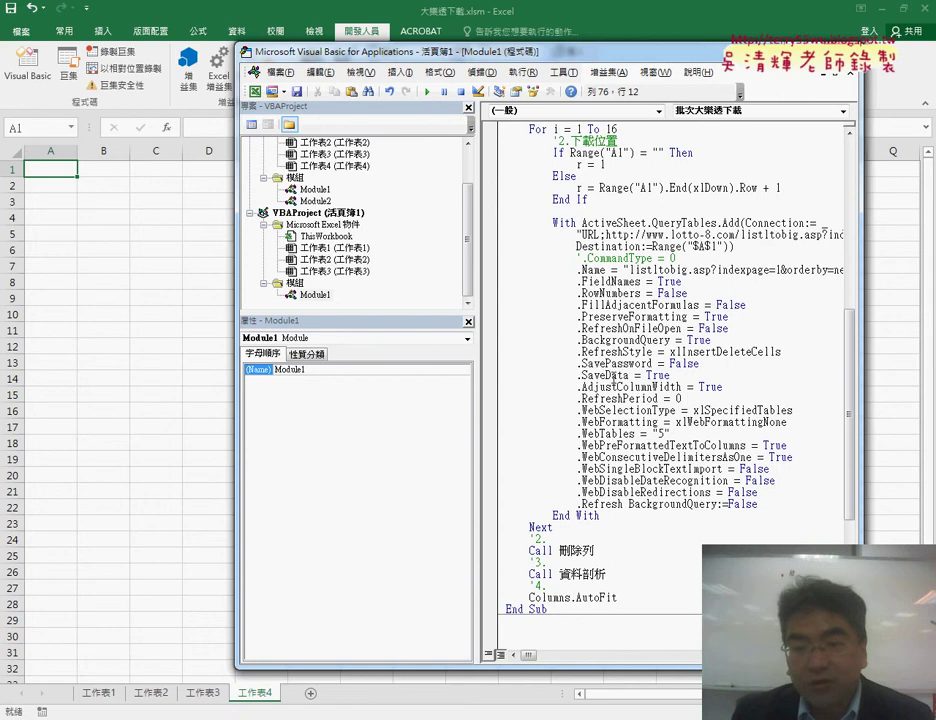
left_click(427, 91)
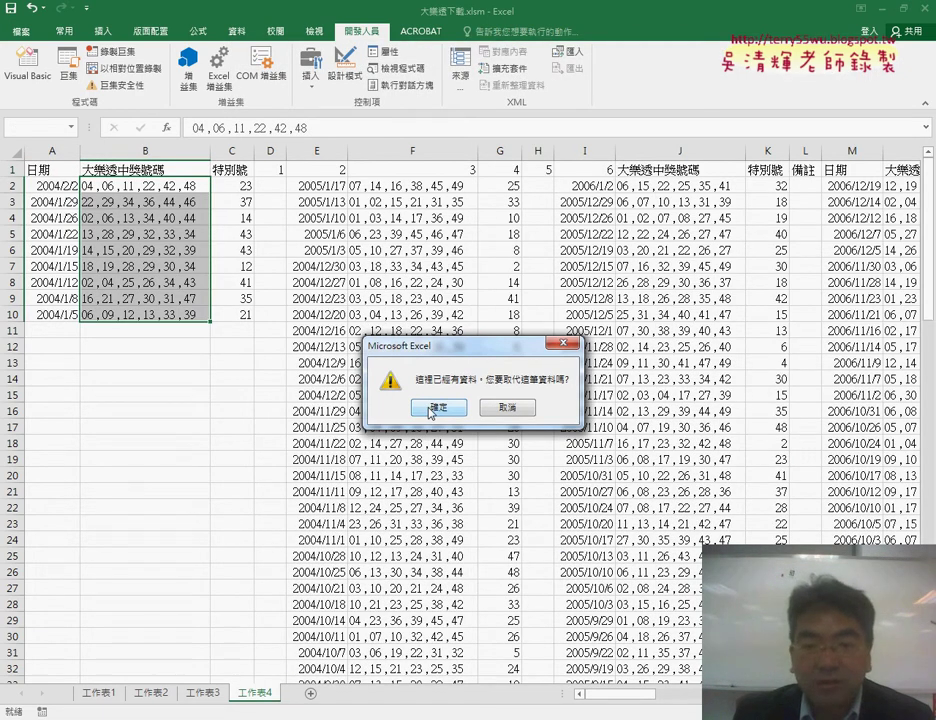
- Confirm replacing the data, then change the query destination from $A$1 to Range("$A$" & r)
left_click(430, 408)
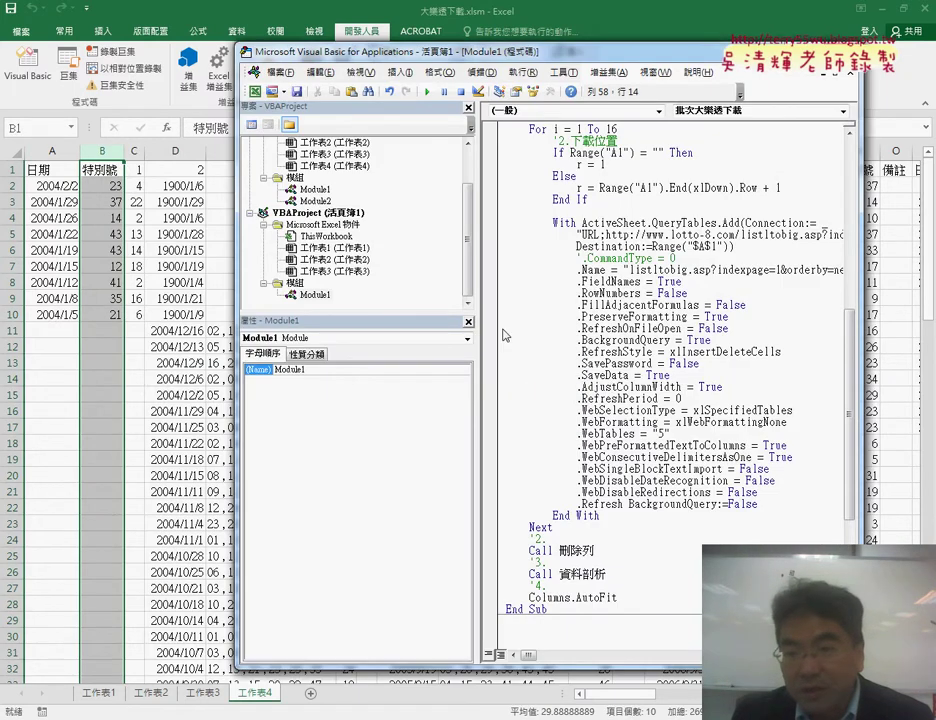
scroll(580, 373, "up", 7)
scroll(580, 373, "down", 4)
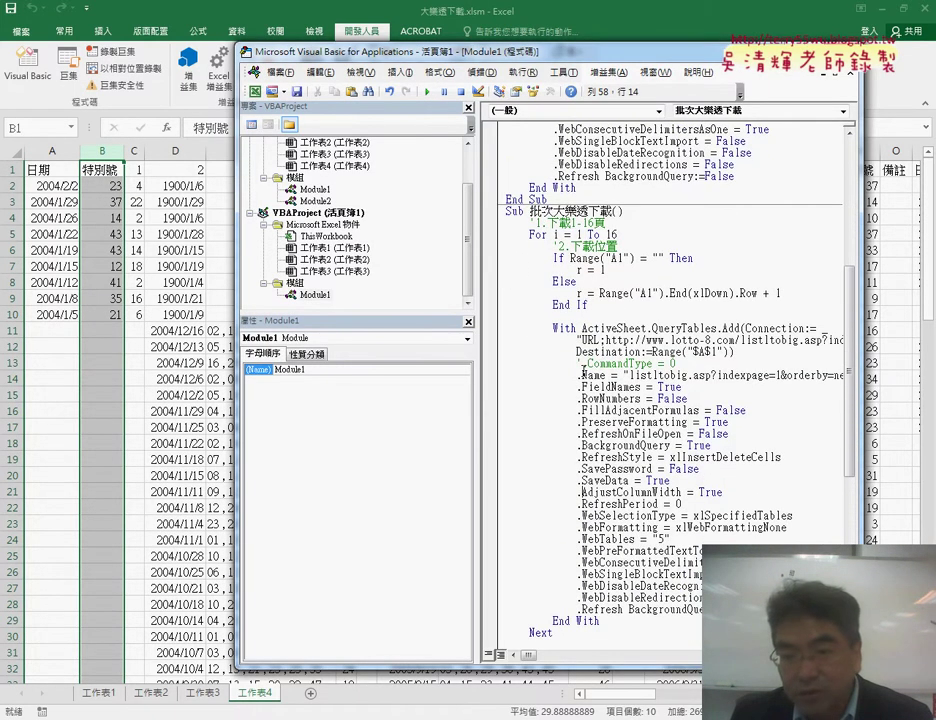
left_click_drag(479, 273, 360, 273)
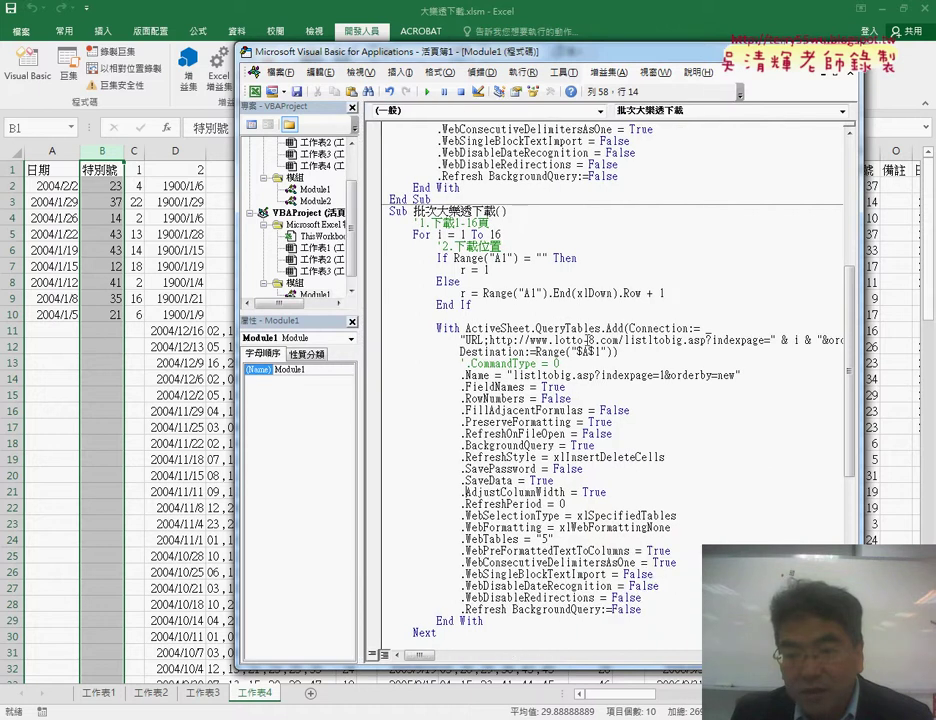
left_click_drag(576, 352, 600, 352)
left_click(589, 342)
type("\" &")
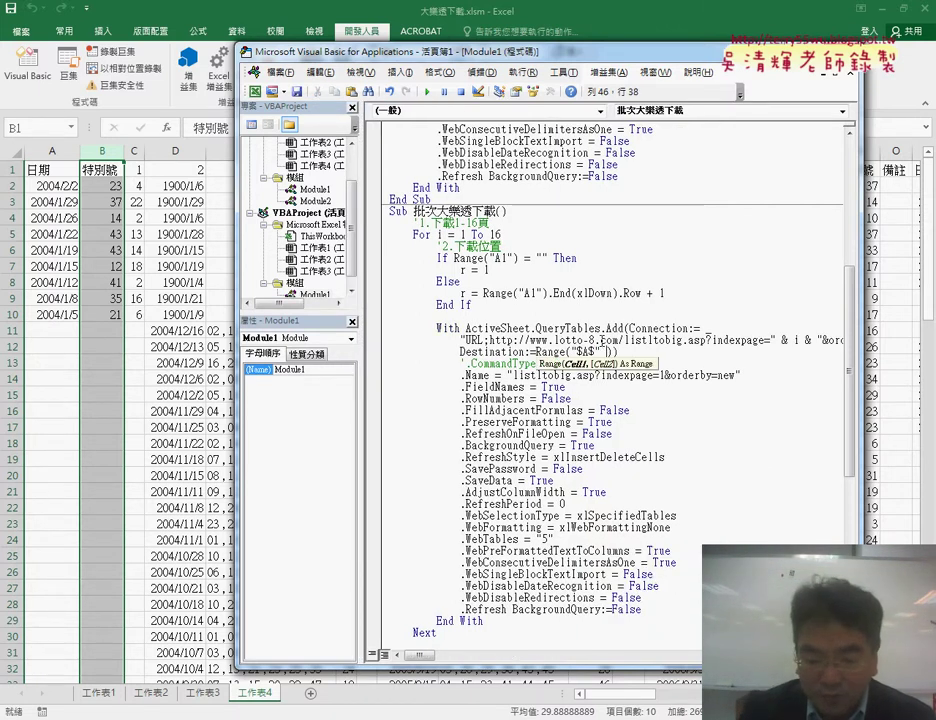
type(" r")
left_click(596, 456)
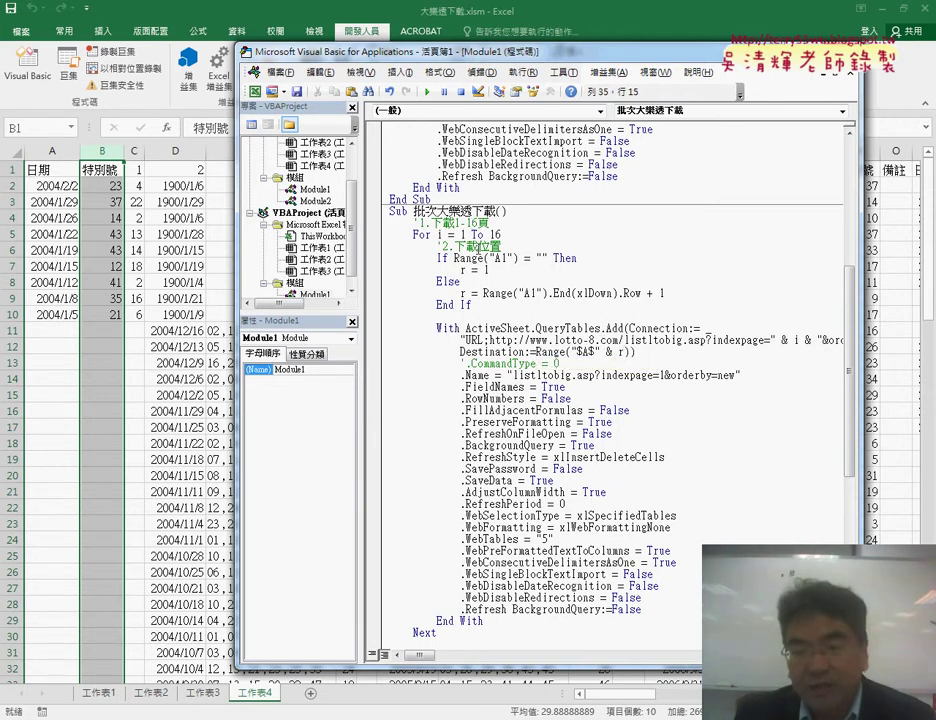
- Set a breakpoint on the Call 刪除列 line
scroll(462, 434, "down", 2)
scroll(462, 434, "down", 2)
scroll(462, 434, "down", 2)
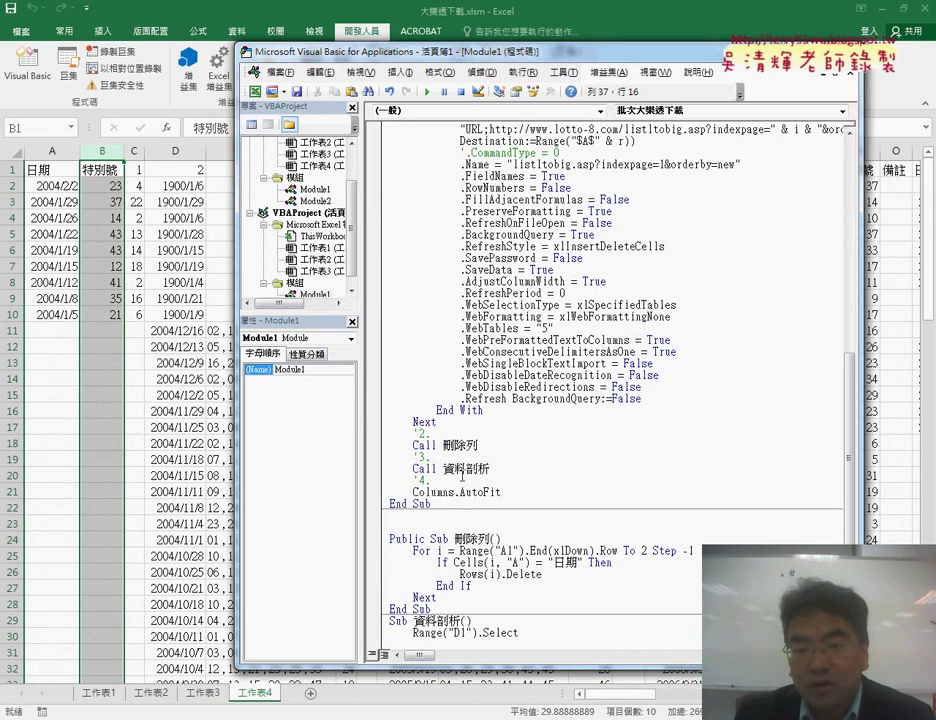
left_click(372, 445)
- Set breakpoints on Call 資料剖析 and Columns.AutoFit, and add a new sheet 工作表5
left_click(372, 468)
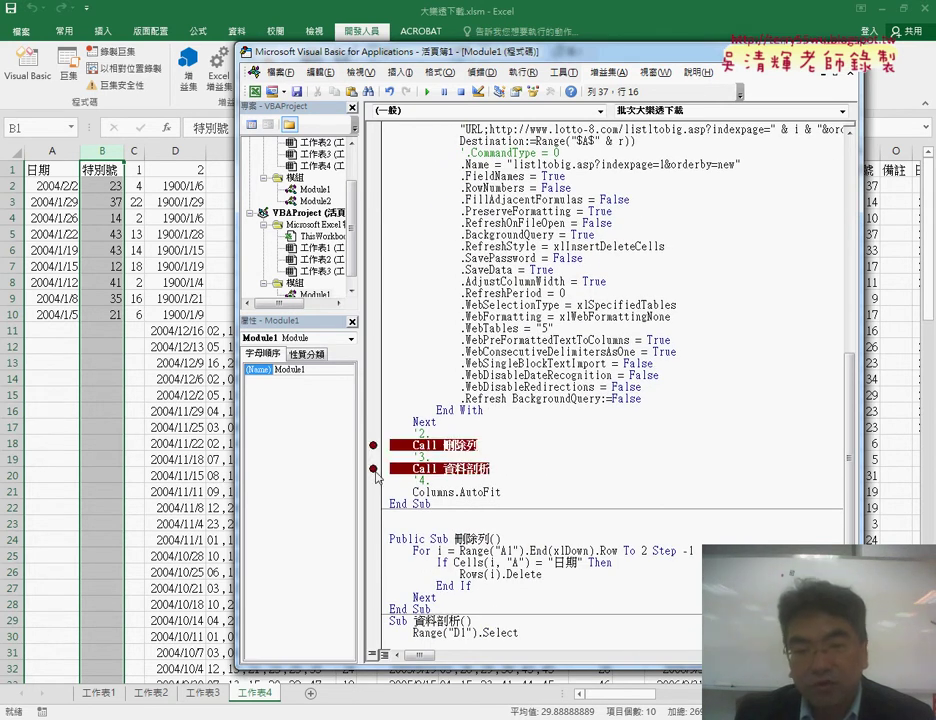
left_click(372, 492)
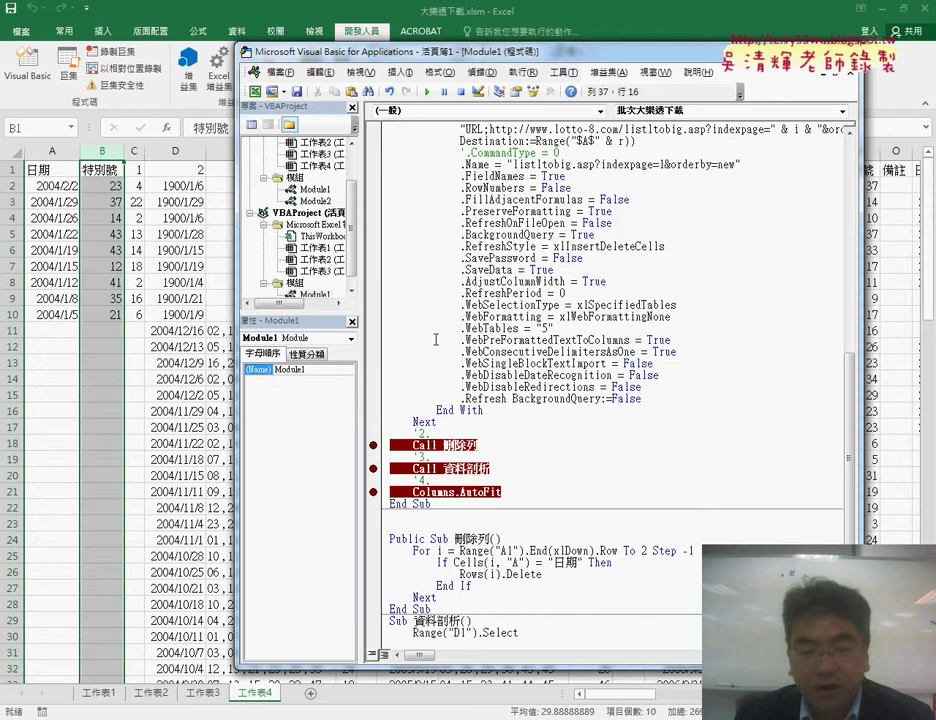
left_click(104, 243)
left_click(310, 693)
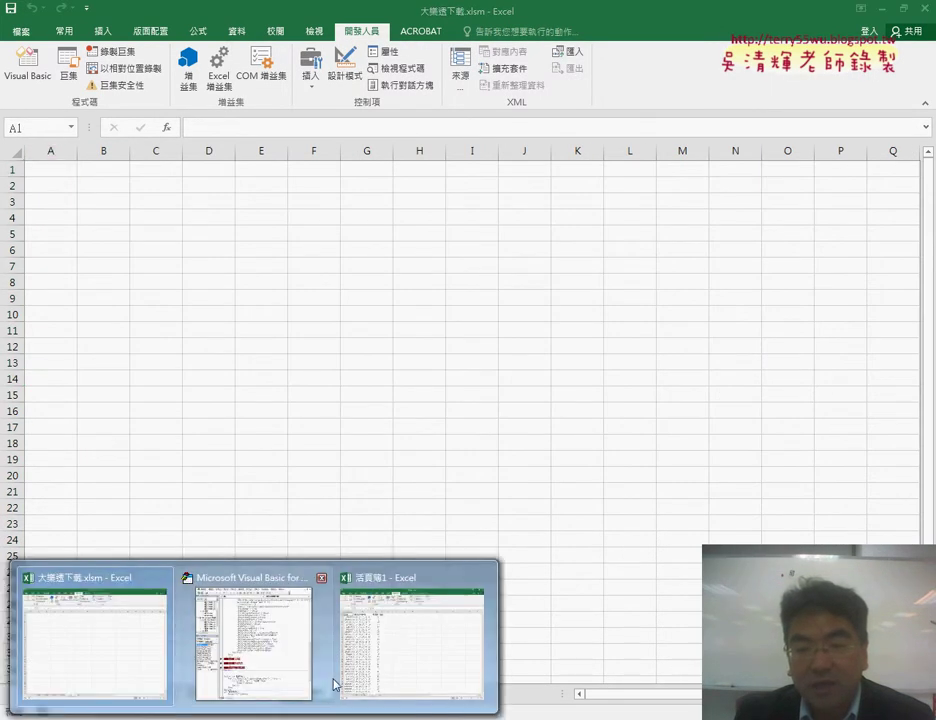
- Run the macro to its first breakpoint and review the downloaded draws on 工作表5
left_click(250, 626)
left_click(427, 91)
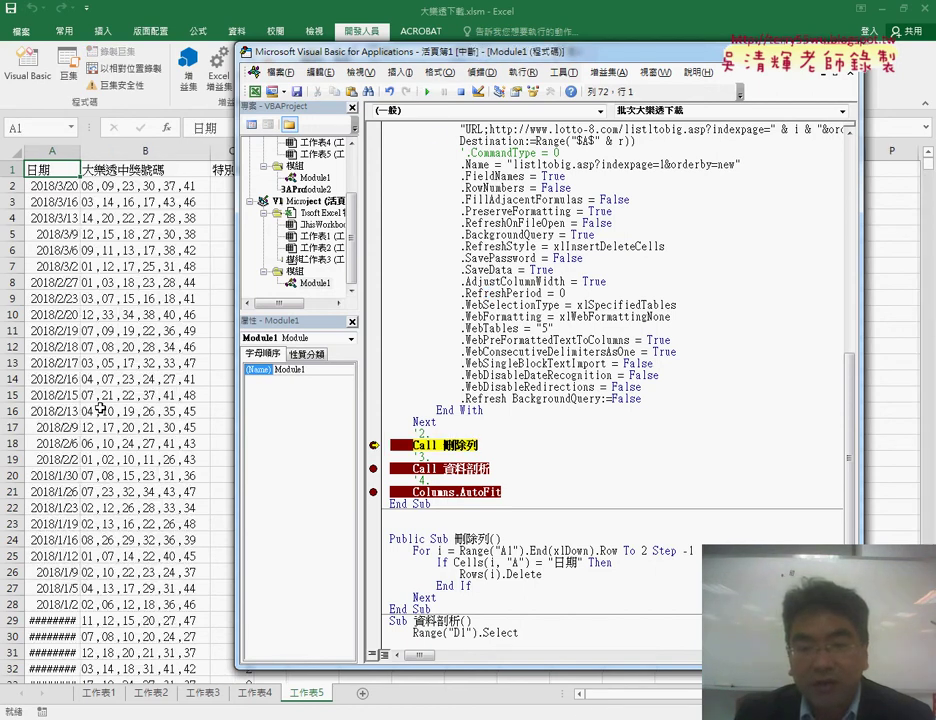
left_click(128, 506)
scroll(128, 500, "down", 5)
scroll(128, 500, "down", 8)
scroll(128, 494, "down", 7)
scroll(128, 494, "down", 7)
scroll(125, 401, "down", 2)
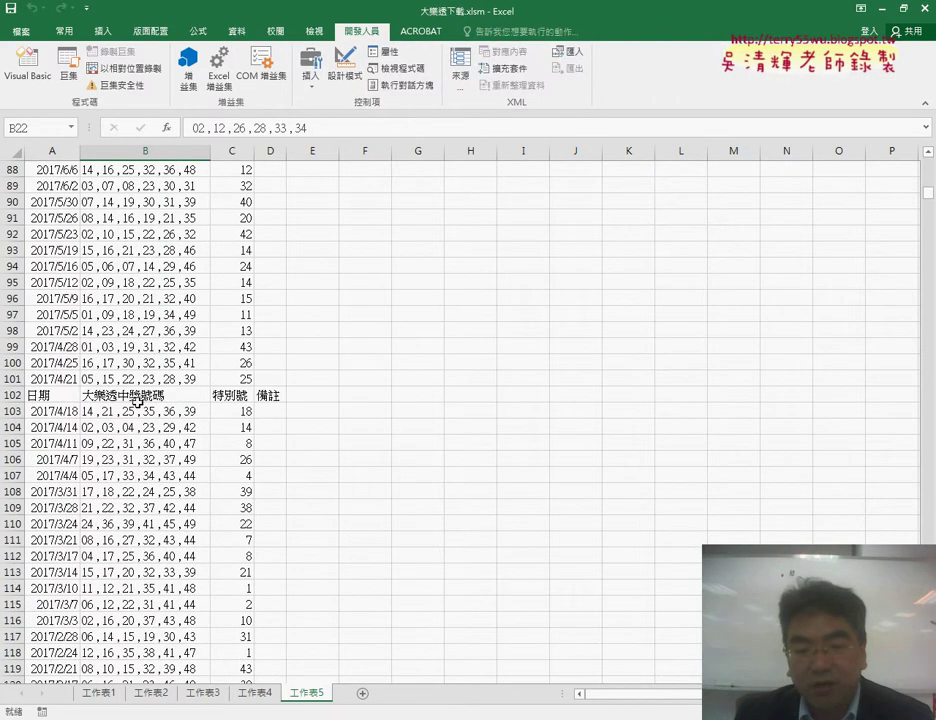
- Continue past the header-row deletion and column-splitting steps, checking the split data
left_click(305, 665)
left_click(427, 91)
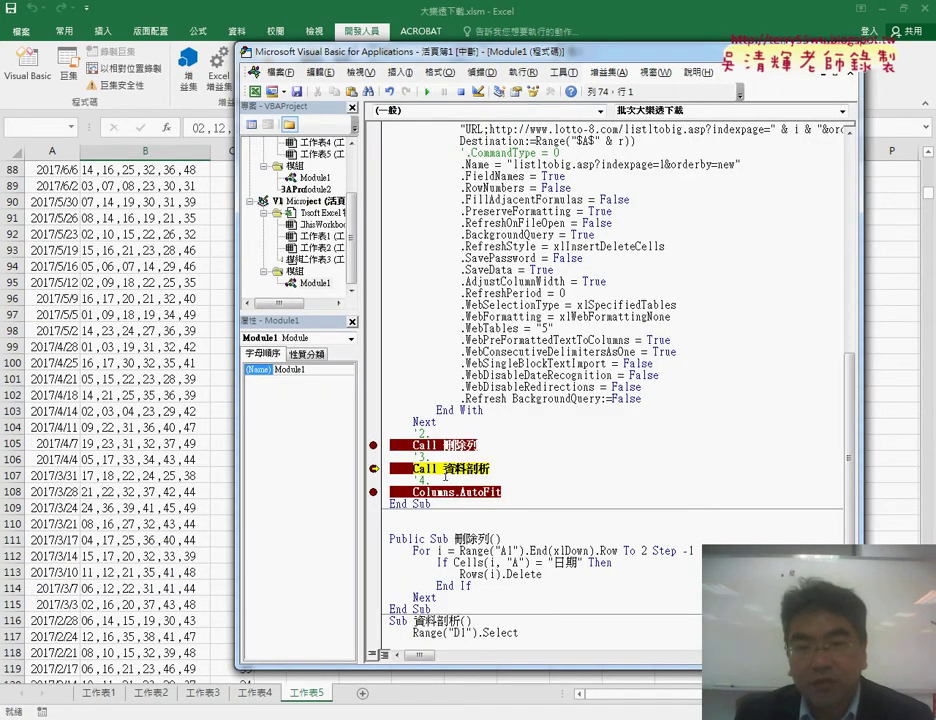
left_click_drag(517, 58, 680, 67)
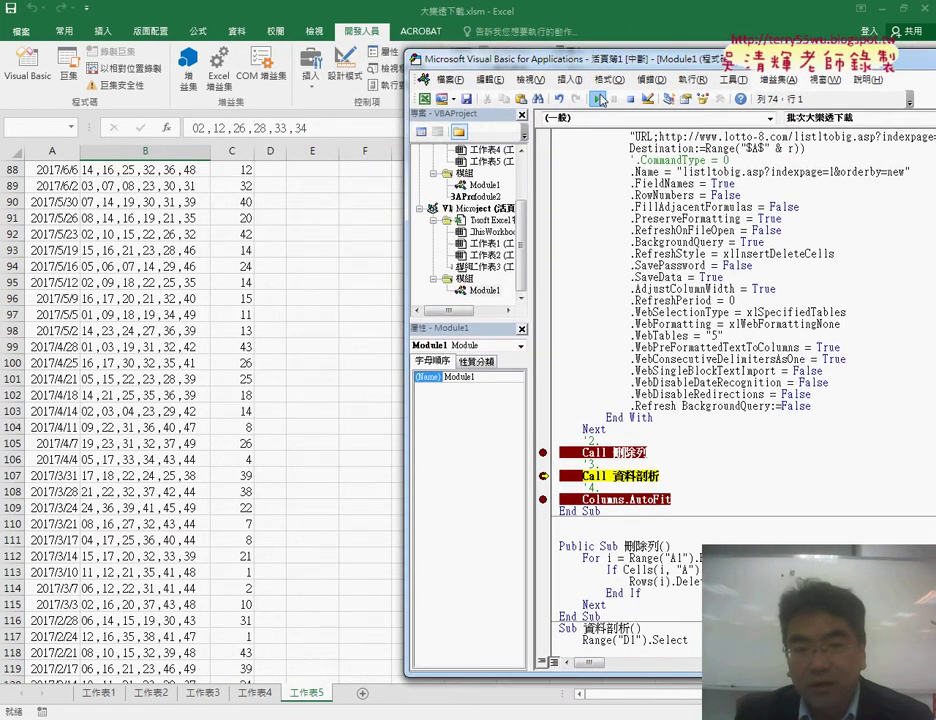
left_click(597, 99)
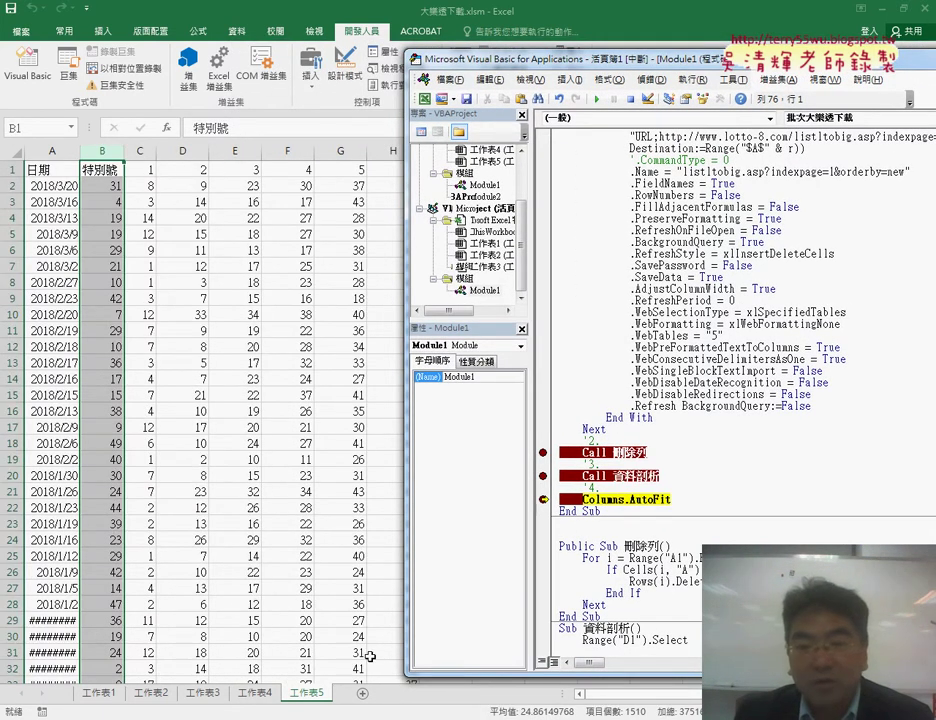
mouse_move(625, 500)
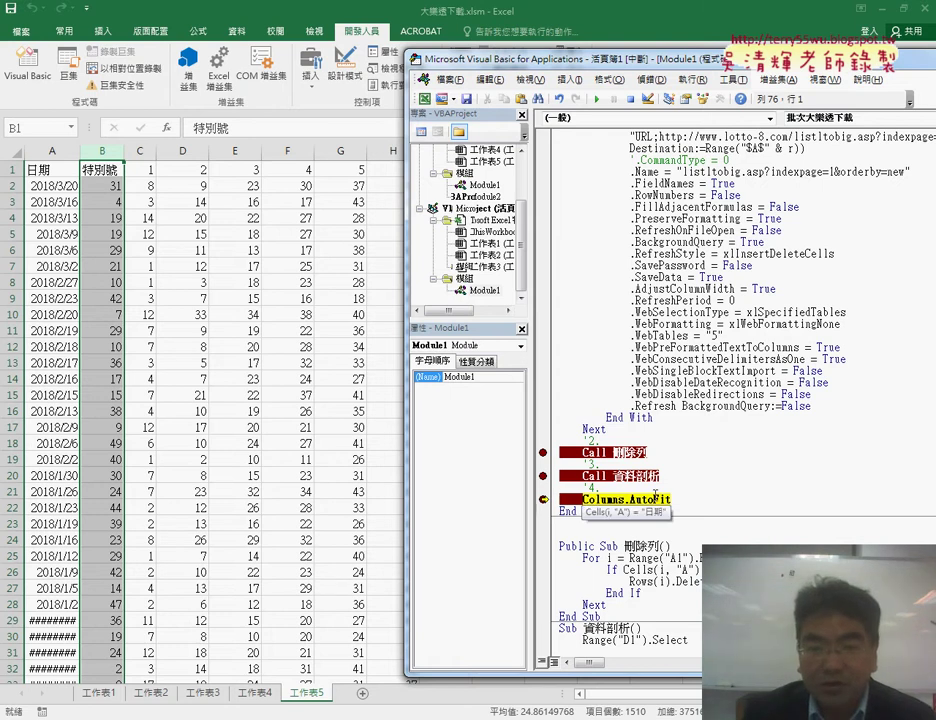
left_click(240, 474)
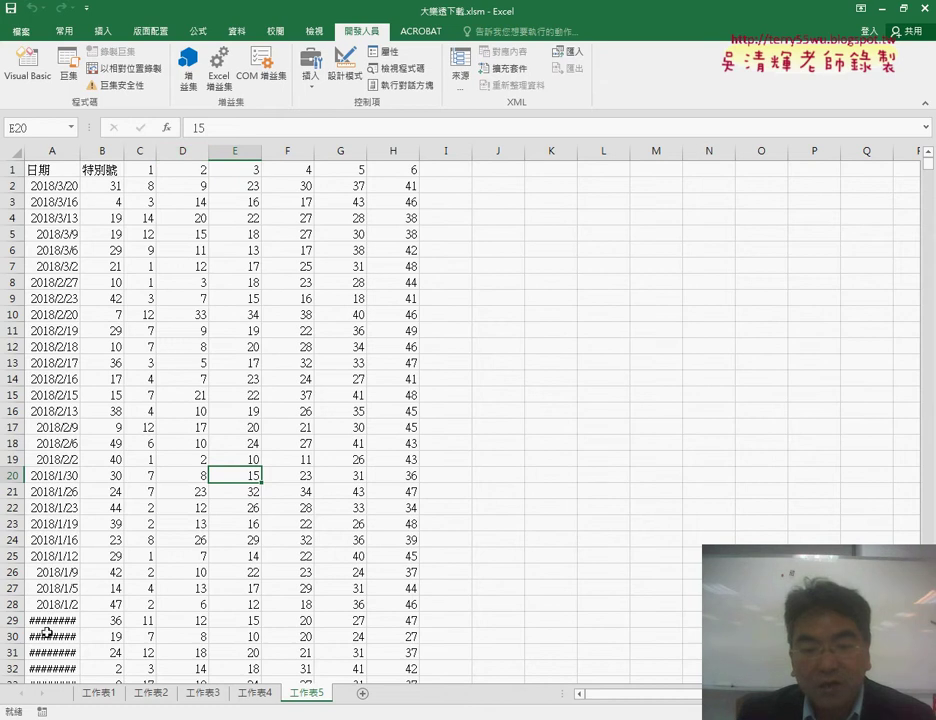
- Run the AutoFit step to completion and clear all three breakpoints
left_click(265, 628)
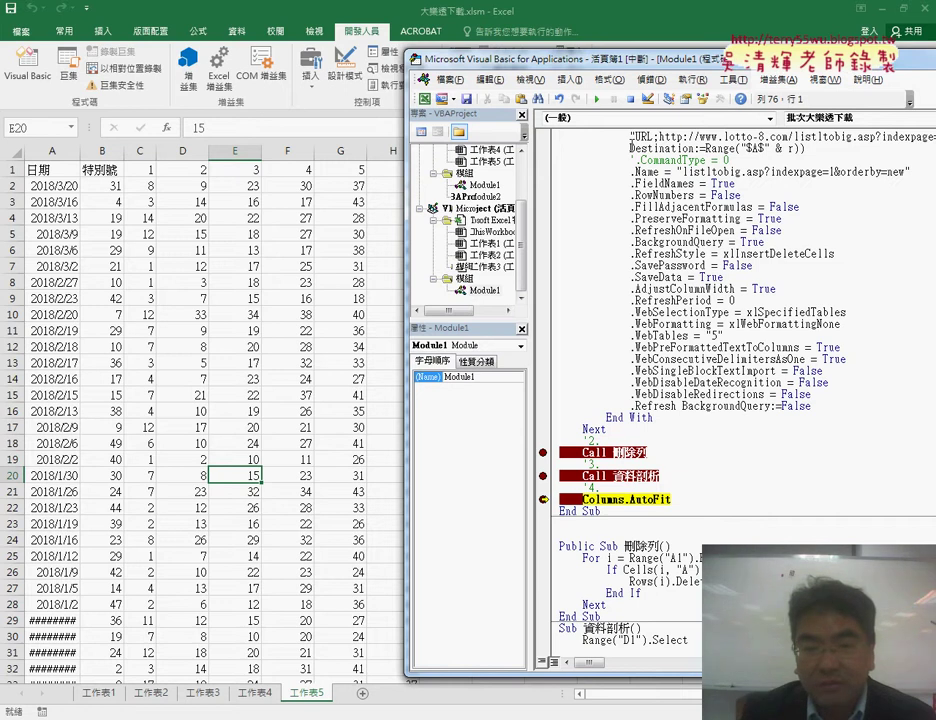
key("F8")
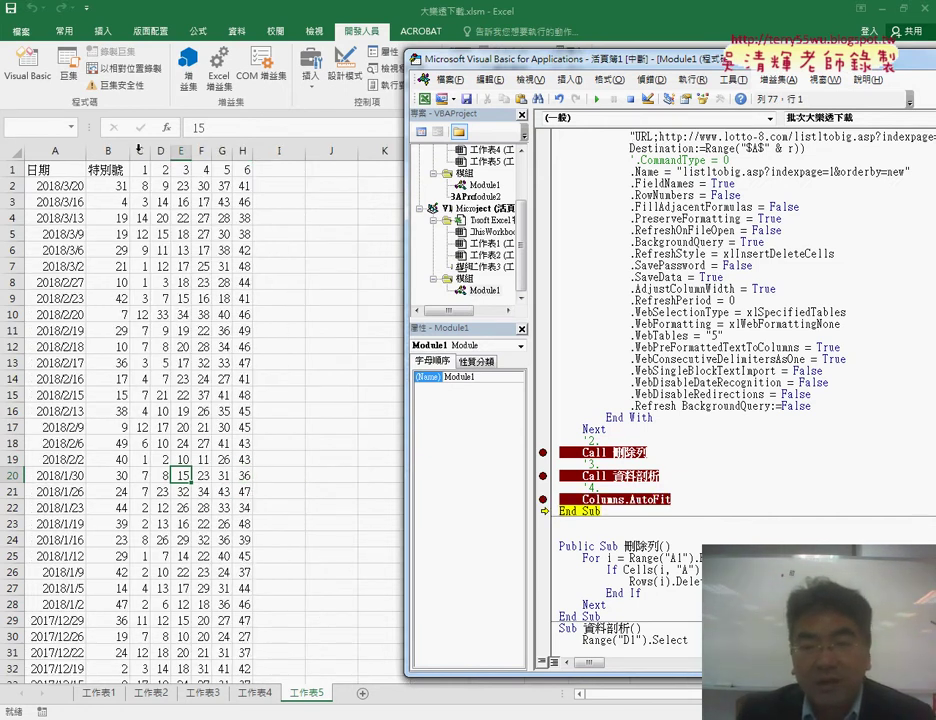
left_click(597, 98)
left_click(543, 452)
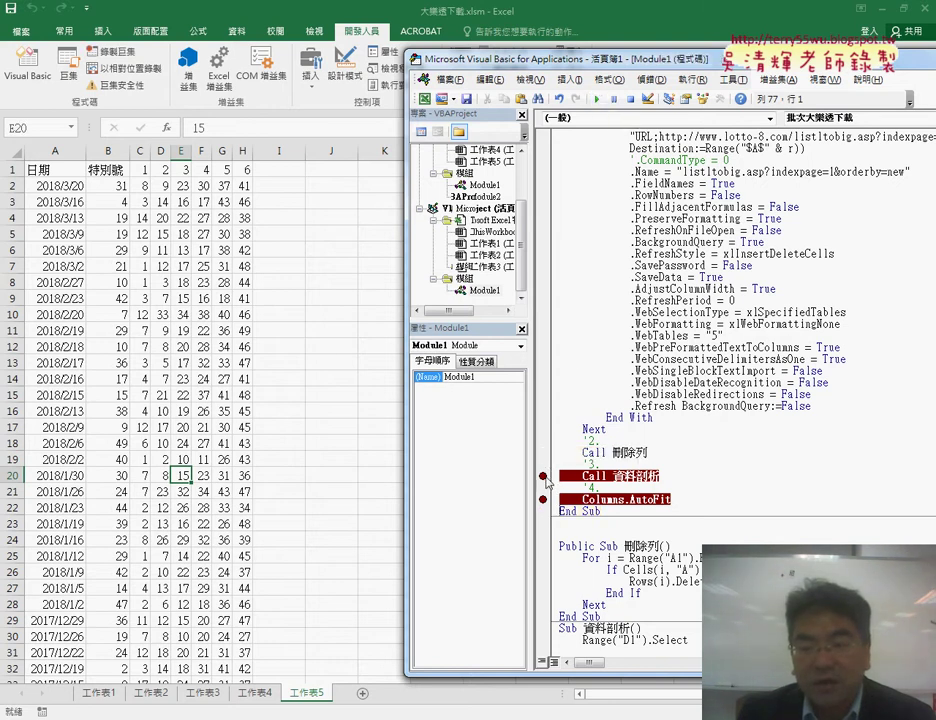
left_click(543, 476)
left_click(543, 499)
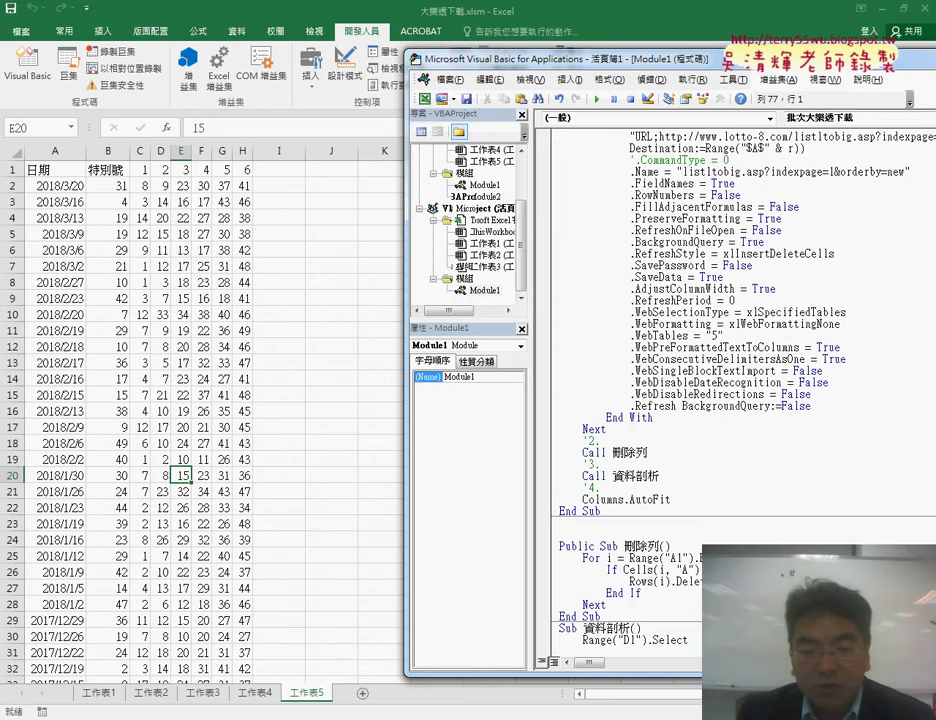
- In the notes, highlight the Call 刪除列, Call 資料剖析 and Columns.AutoFit lines of 最後結果程式碼
left_click(110, 620)
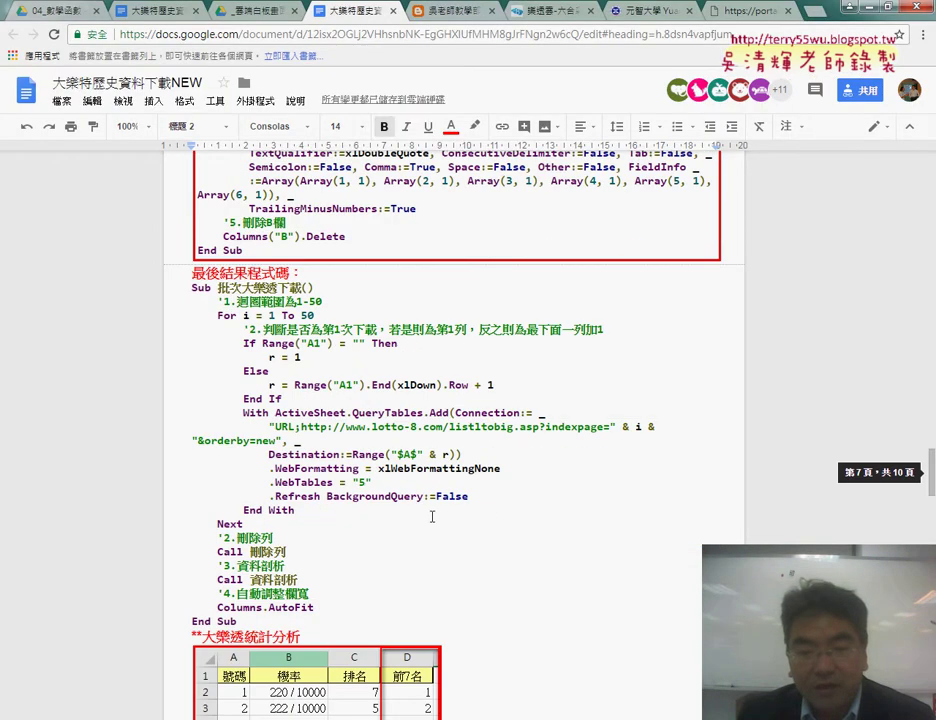
scroll(318, 378, "down", 2)
left_click_drag(294, 483, 217, 479)
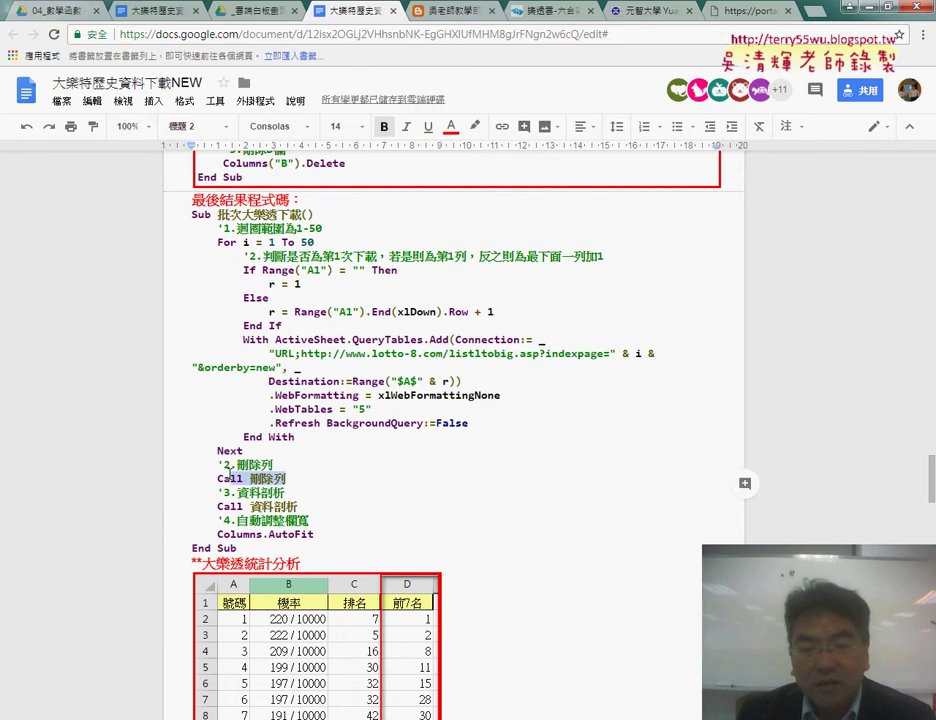
left_click_drag(297, 507, 217, 500)
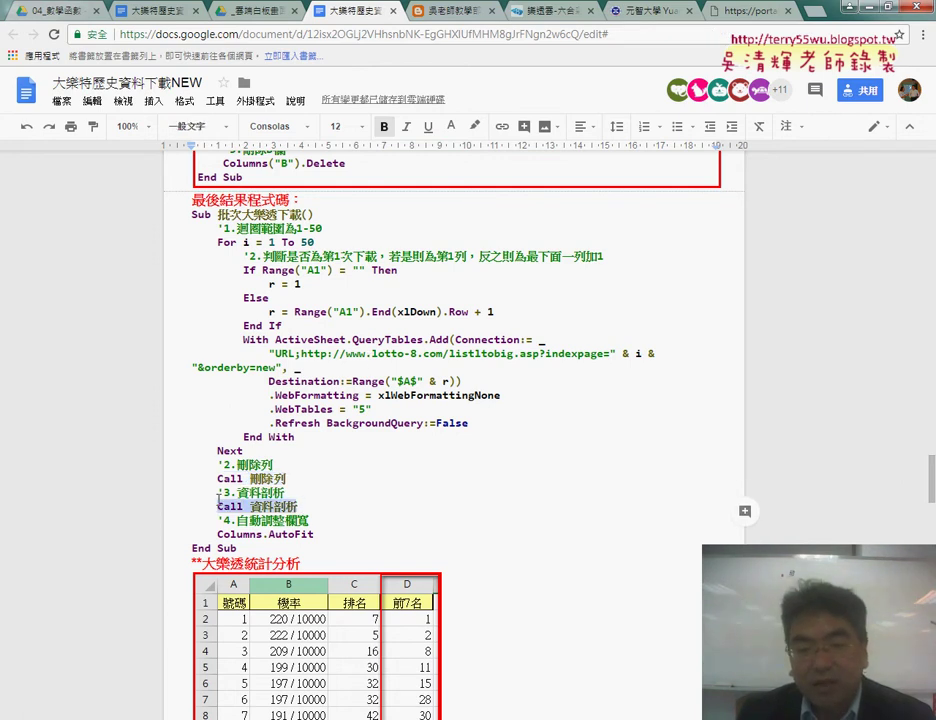
mouse_move(313, 534)
left_mouse_down()
mouse_move(237, 534)
mouse_move(192, 214)
left_mouse_up()
scroll(384, 344, "down", 3)
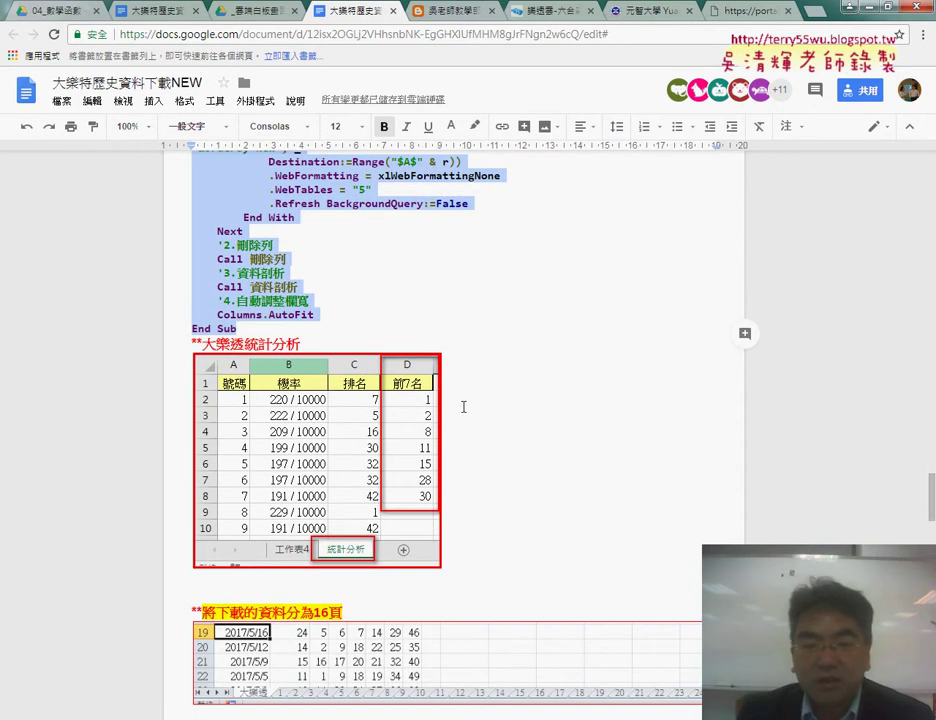